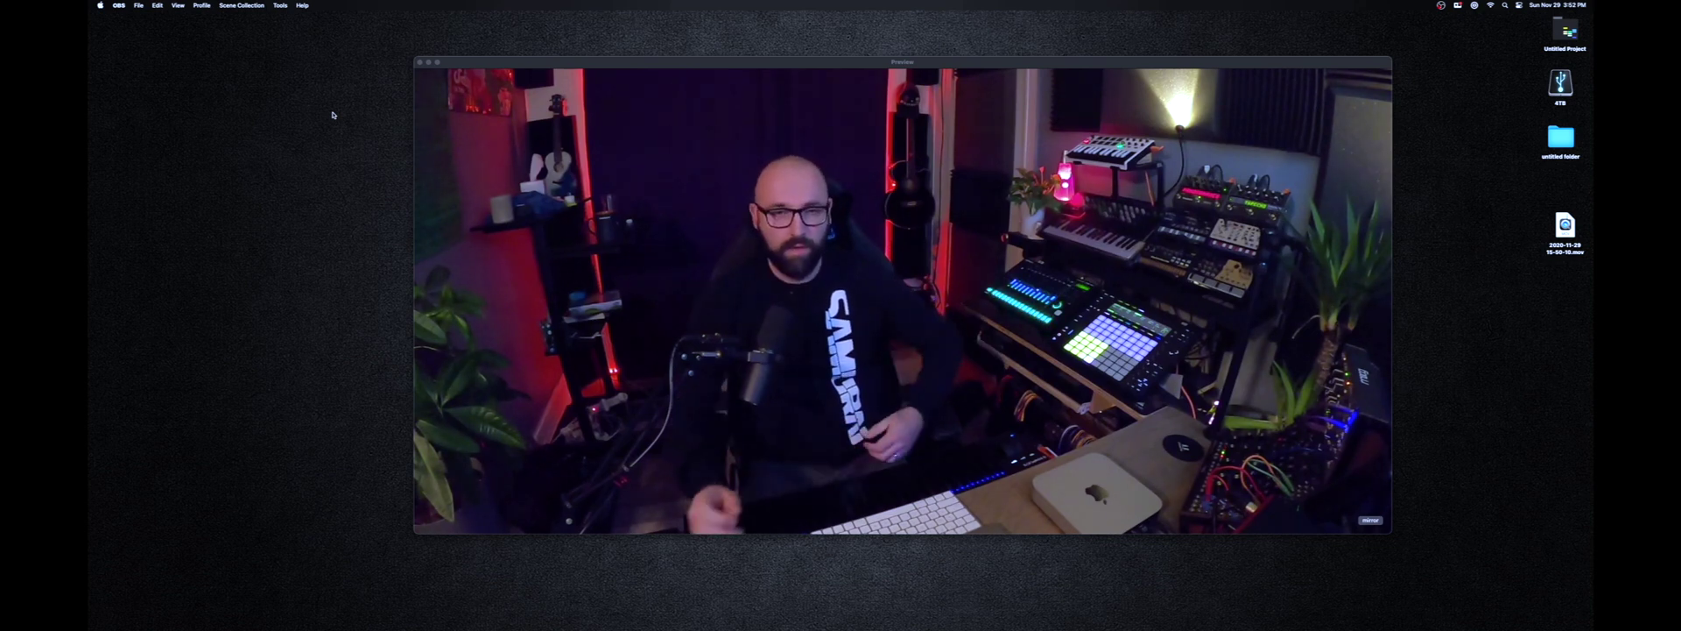
Shrink the webcam preview into the bottom-left corner so the droshik wallpaper shows fully.
left_click(1397, 78)
left_click_drag(1394, 57, 855, 252)
left_click_drag(744, 256, 423, 348)
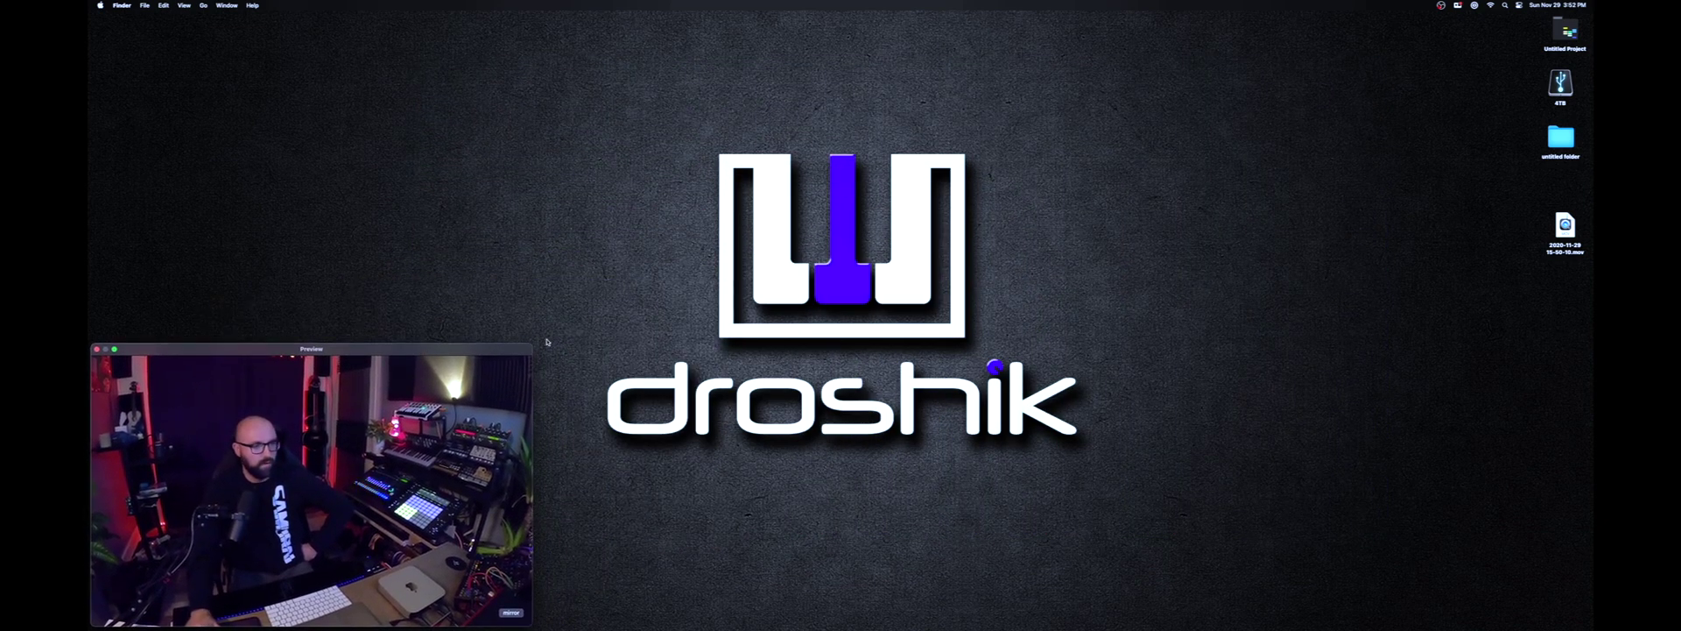
left_click_drag(531, 344, 543, 383)
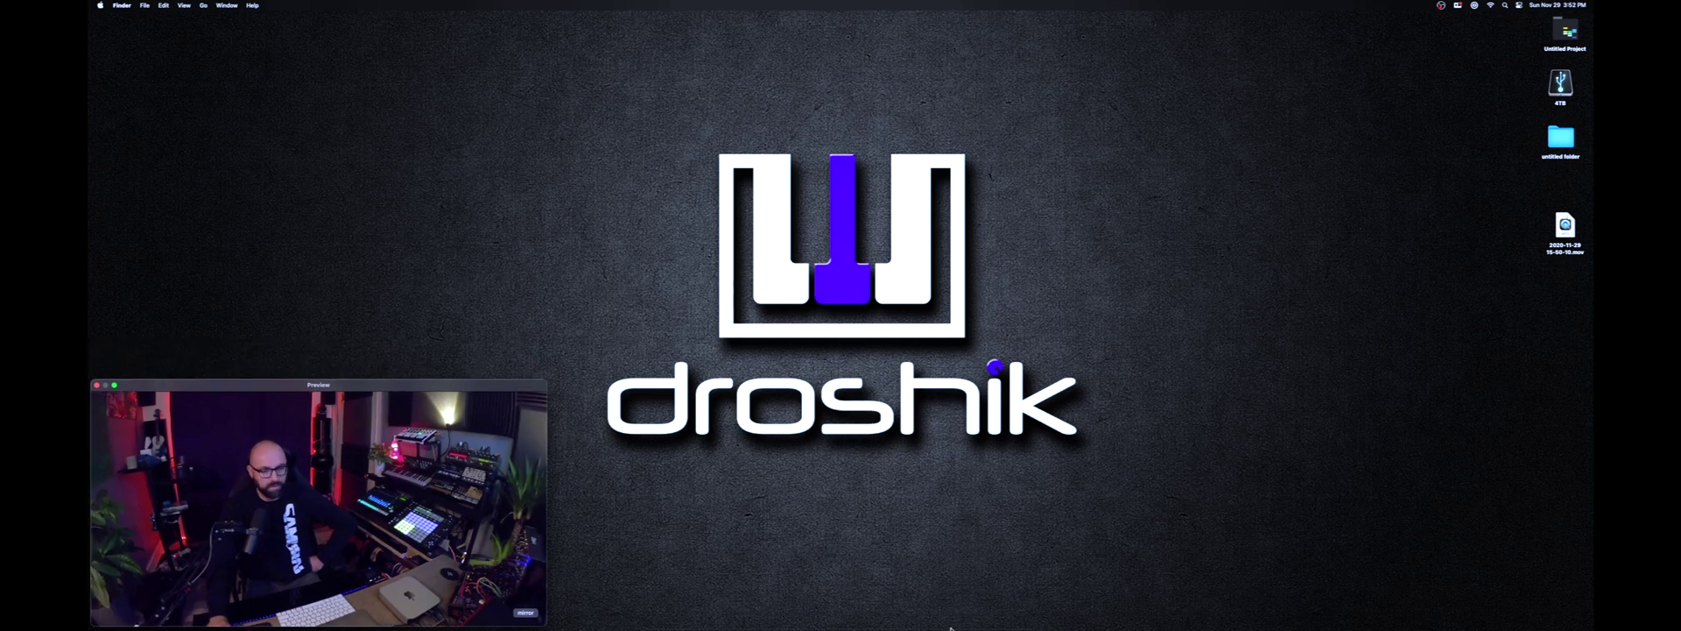
mouse_move(902, 624)
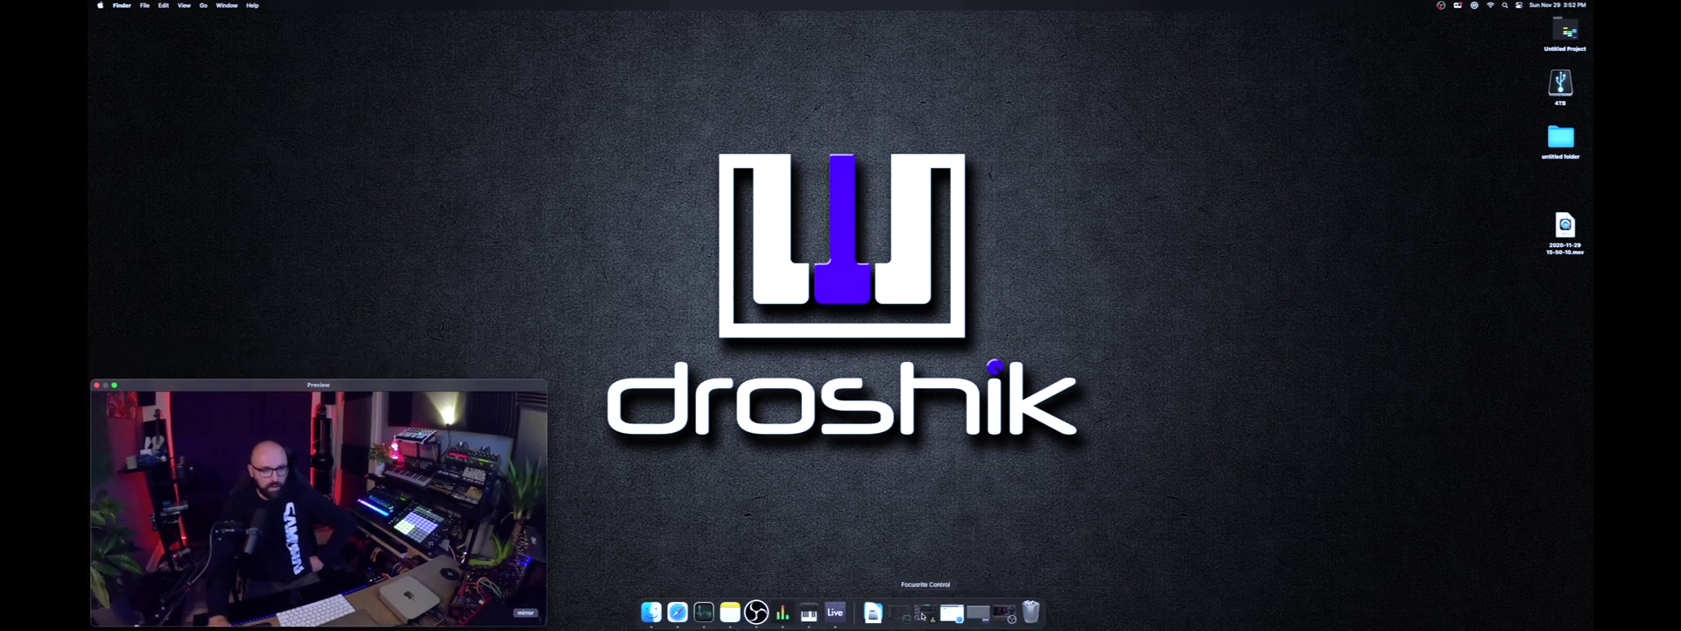
Open Focusrite Control, centre its mixer window and enlarge it to show more outputs.
left_click(922, 615)
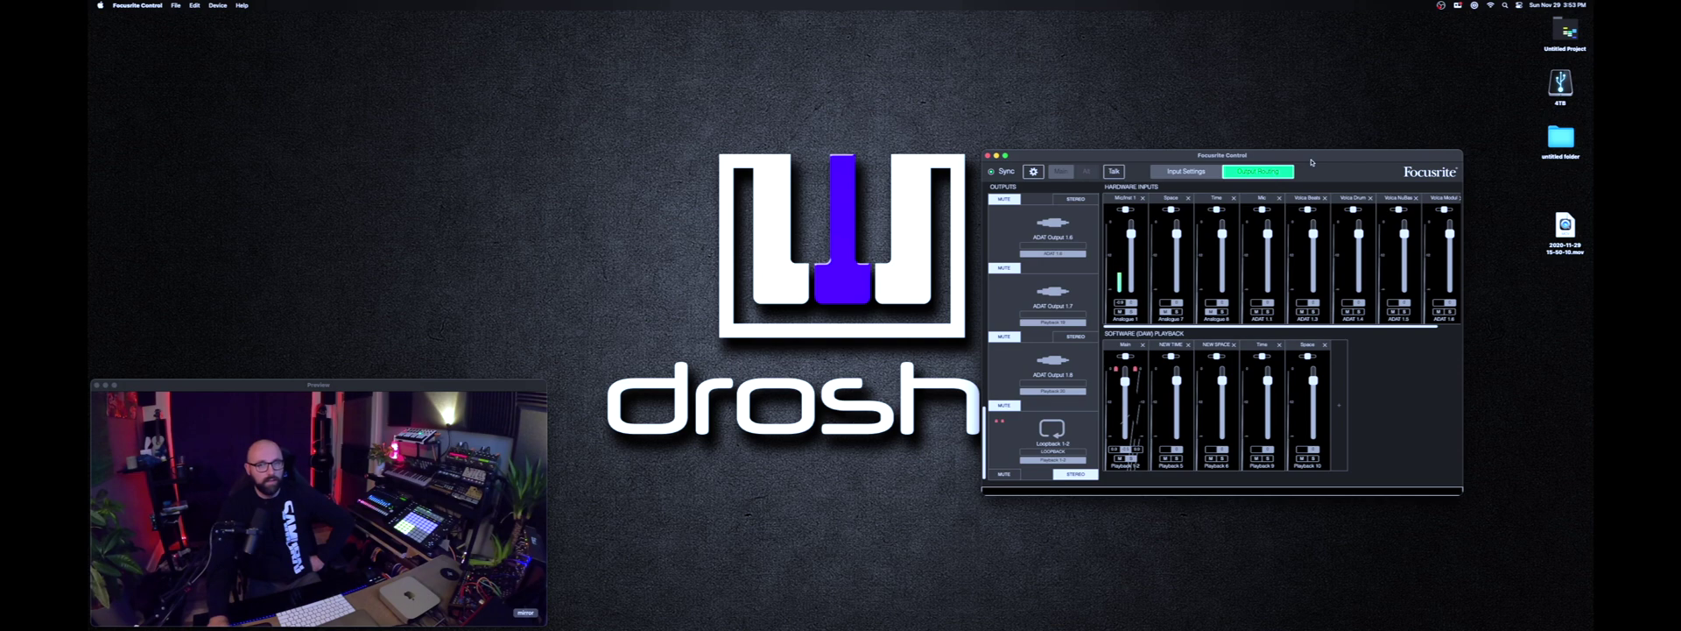
left_click_drag(1095, 155, 839, 140)
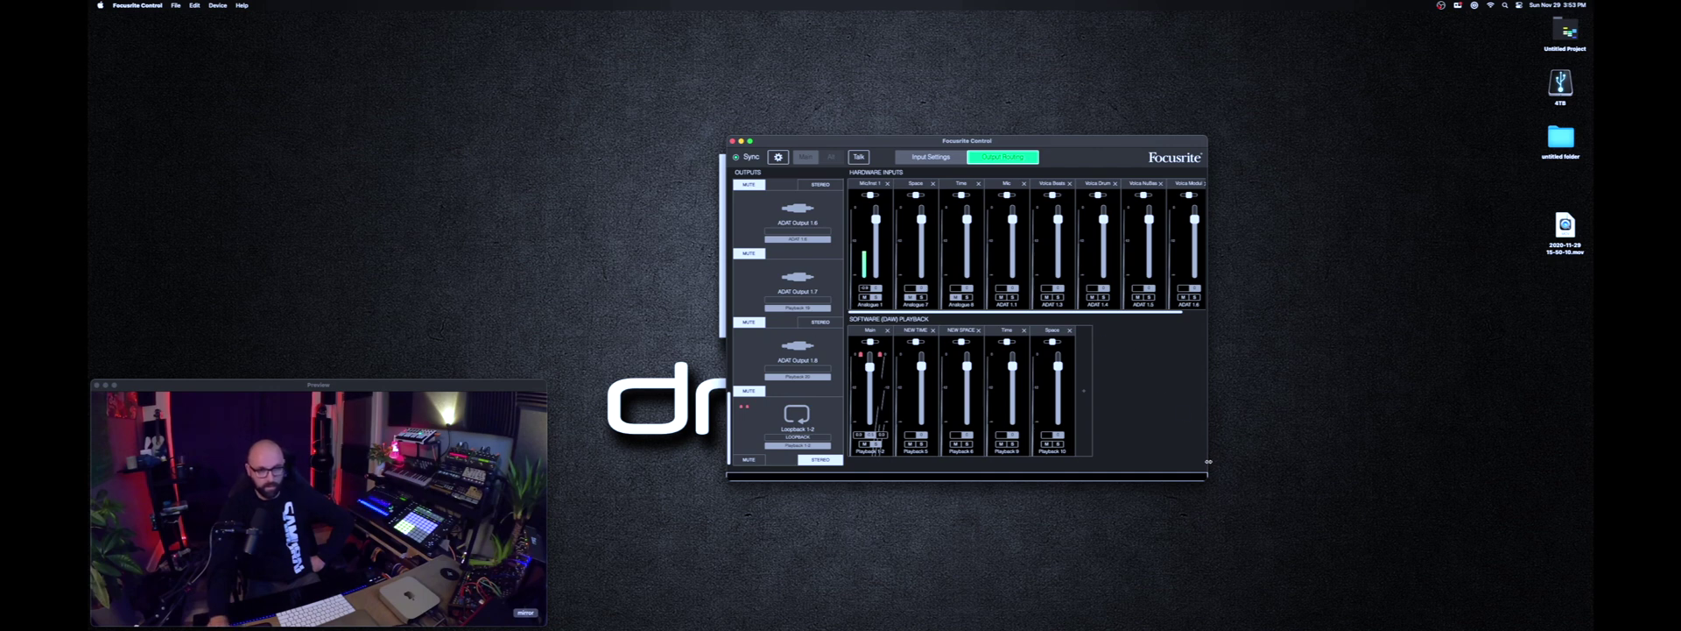
left_click_drag(1207, 479, 1270, 544)
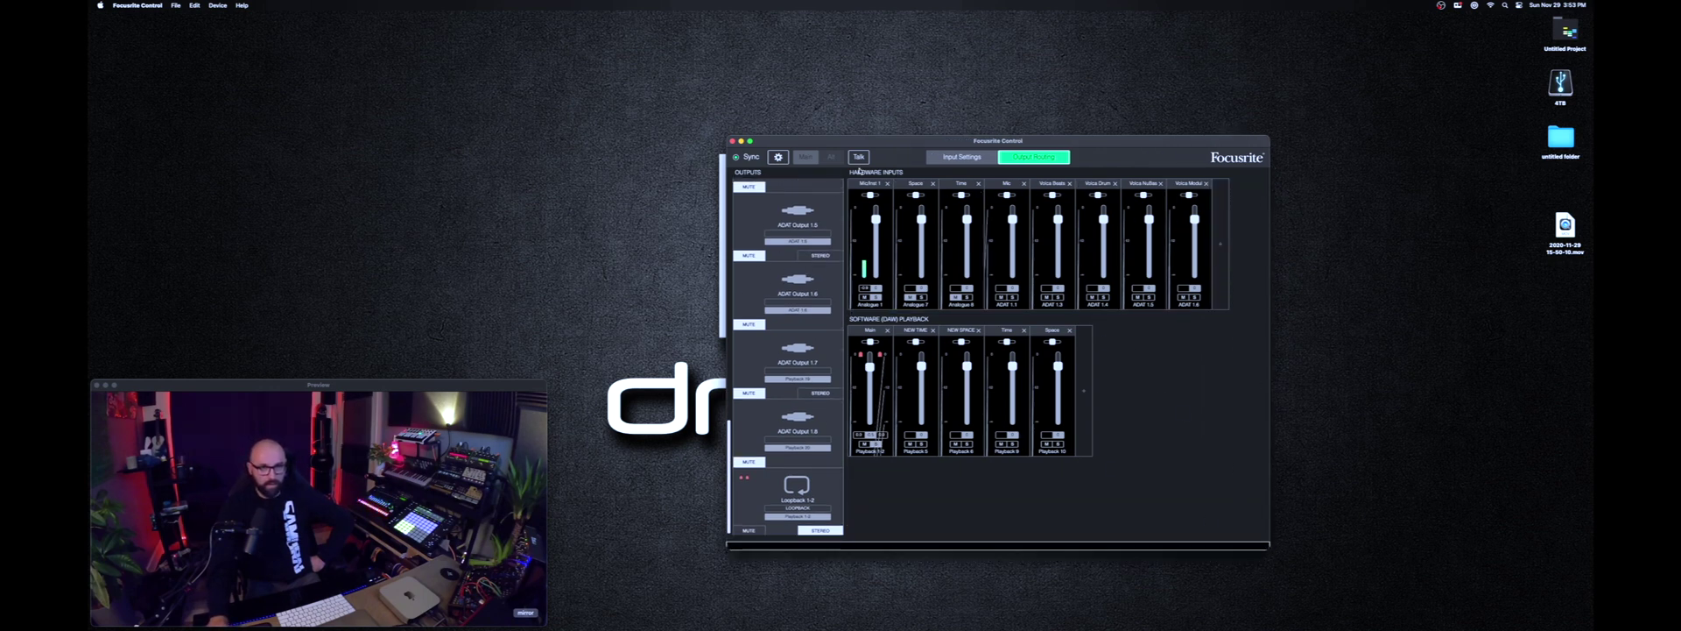
Check the input settings, return to output routing, then minimize Focusrite Control.
left_click(964, 158)
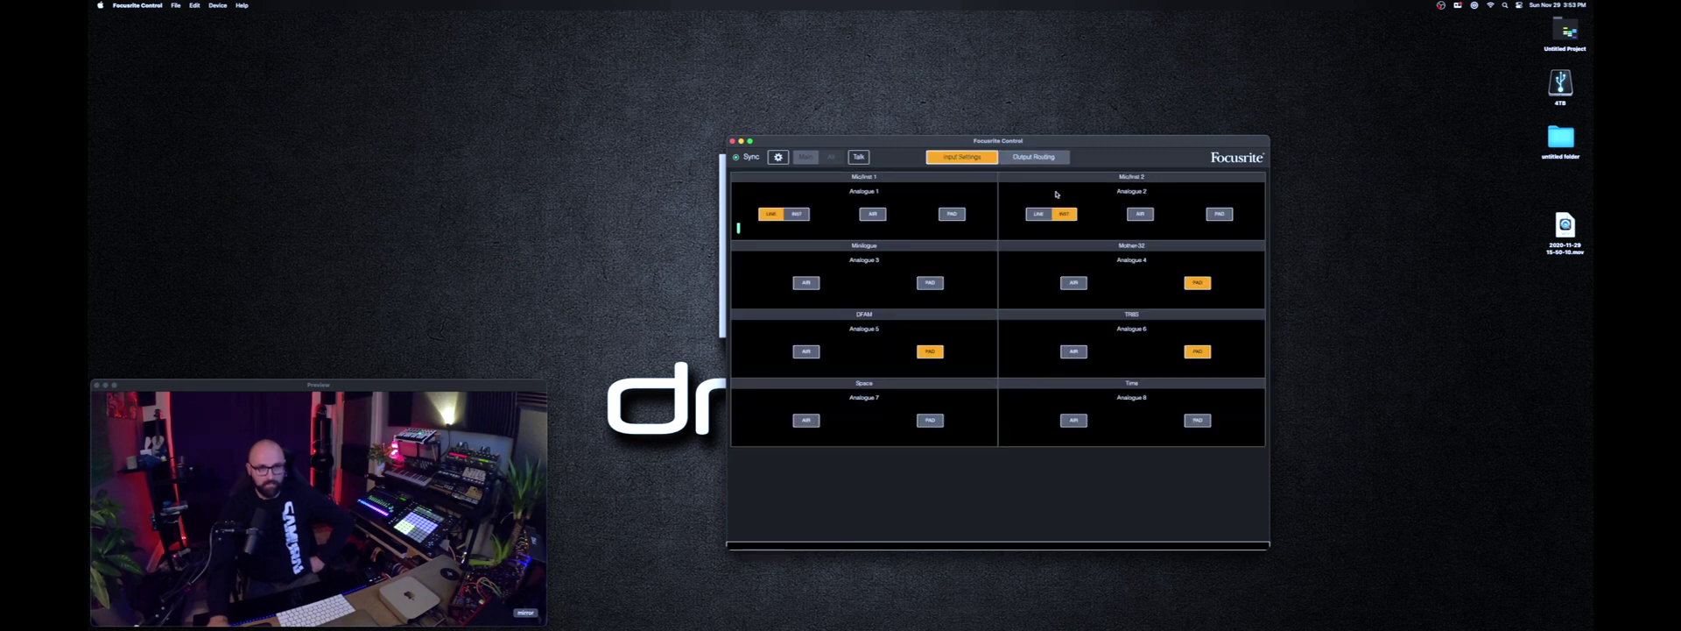
left_click(1027, 159)
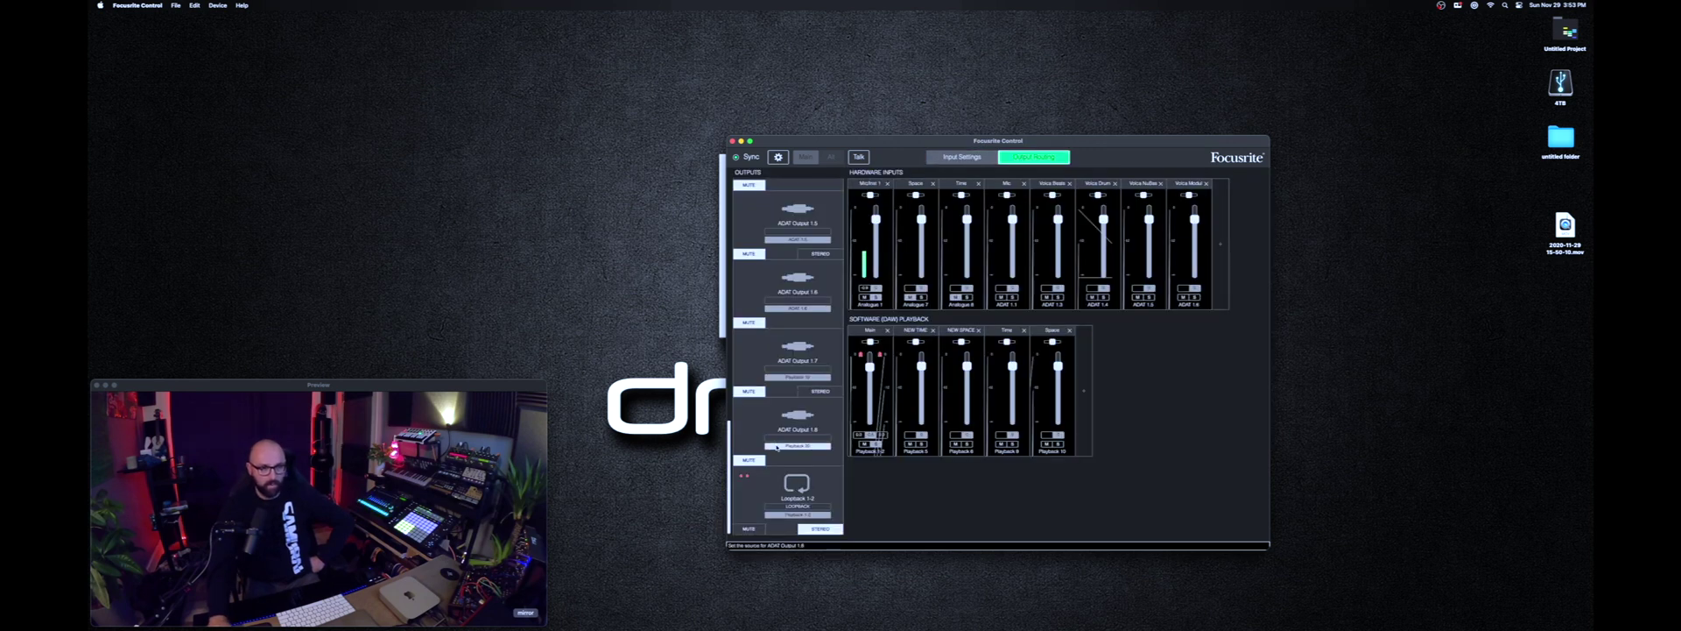
scroll(776, 447, "down", 1)
scroll(775, 447, "up", 10)
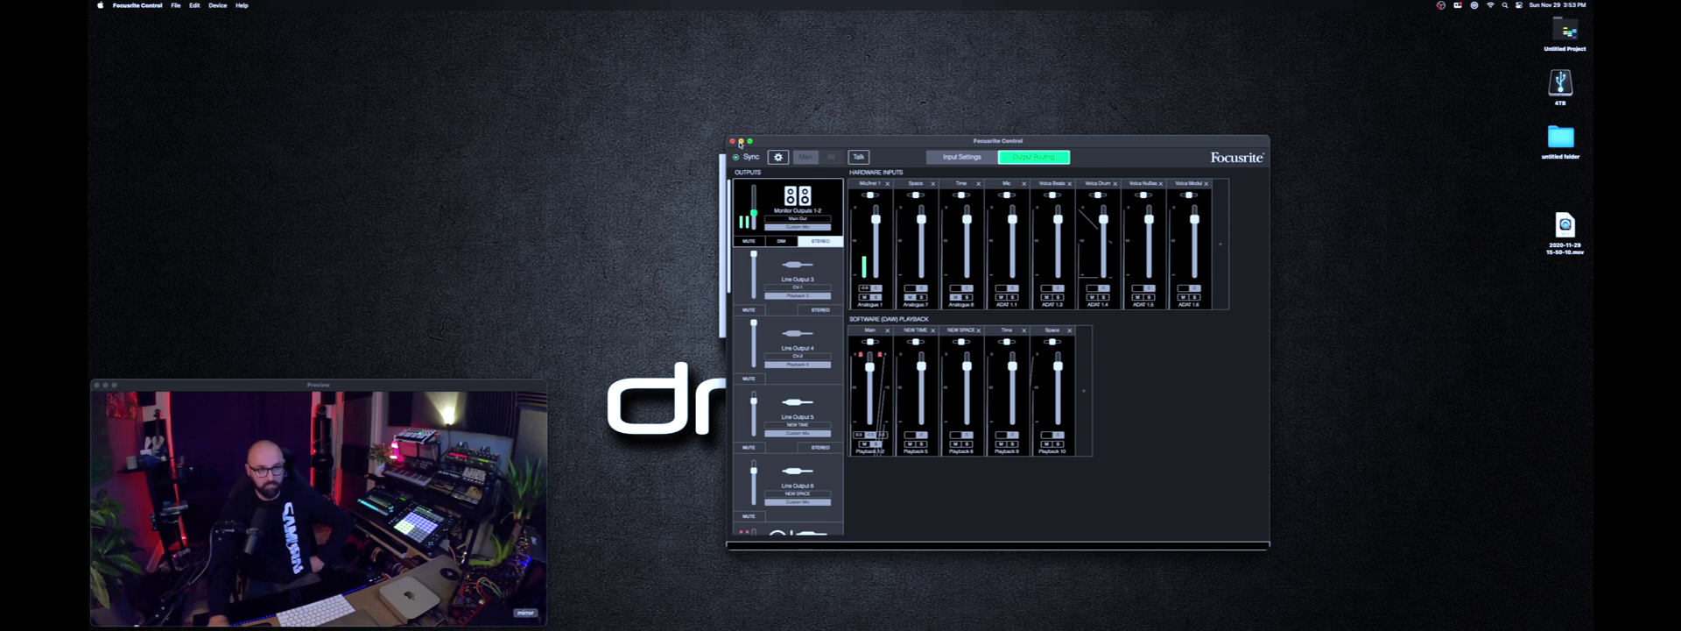
left_click(740, 142)
In Ableton Live, show the 808 Core Kit track's devices and map its LFO to the track's panning.
key("super+Tab")
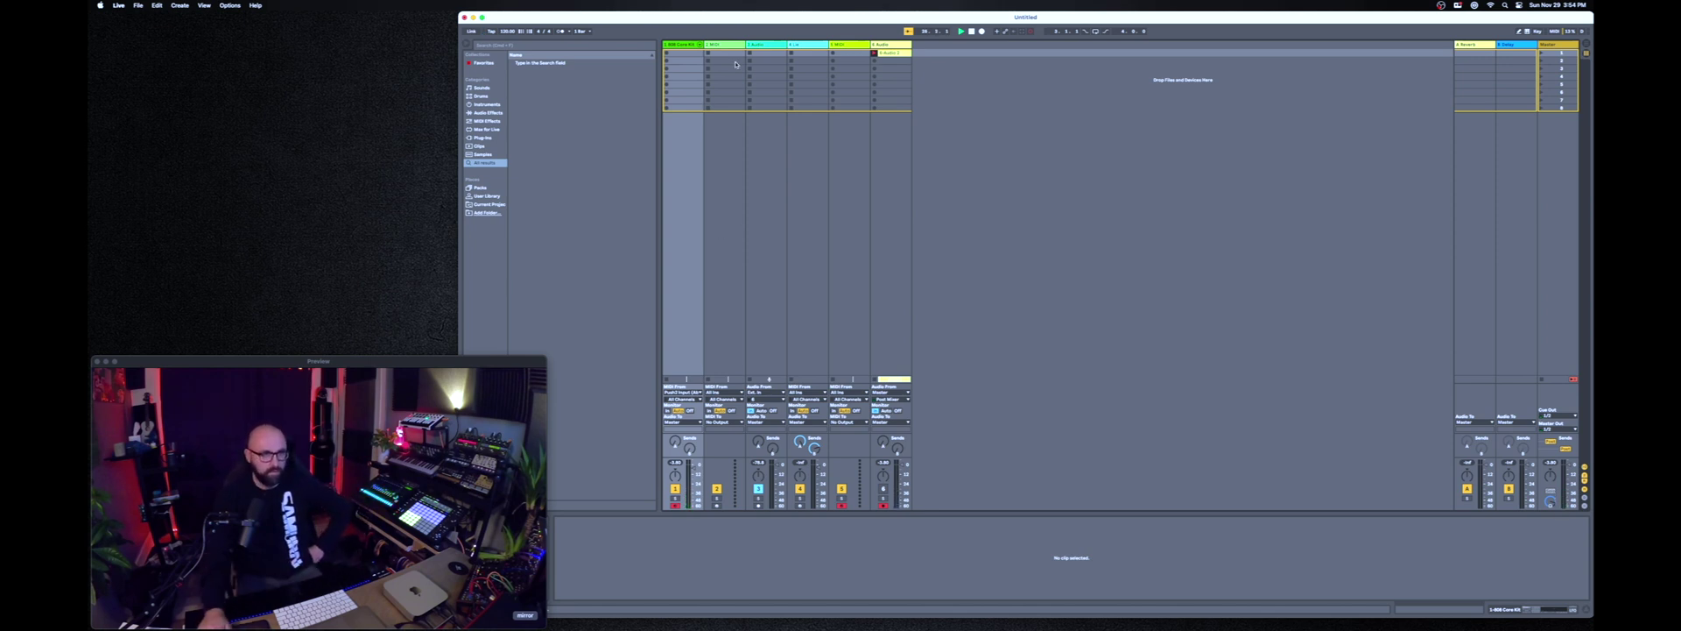
left_click(679, 43)
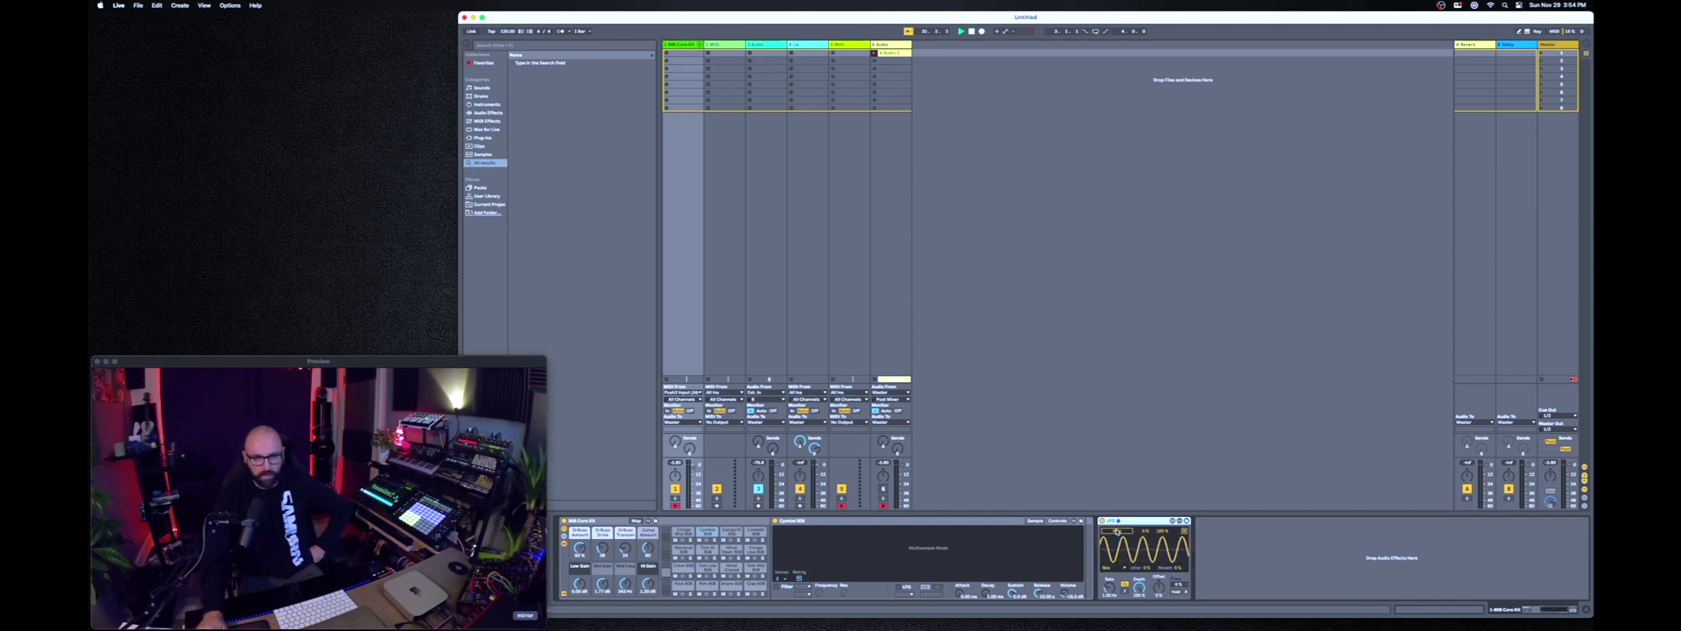
left_click(674, 475)
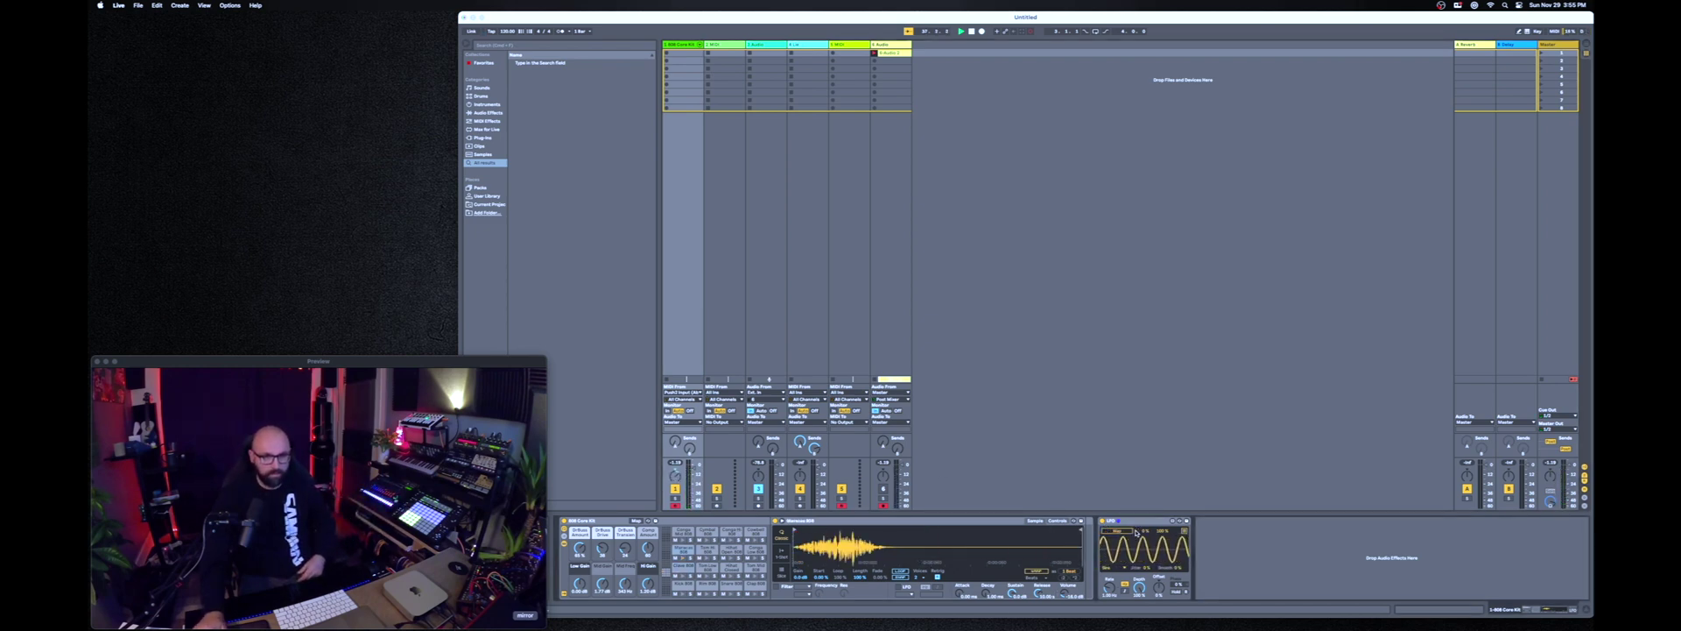
Open the Lie track's UVI Workstation instrument window and shift it slightly right.
left_click(811, 229)
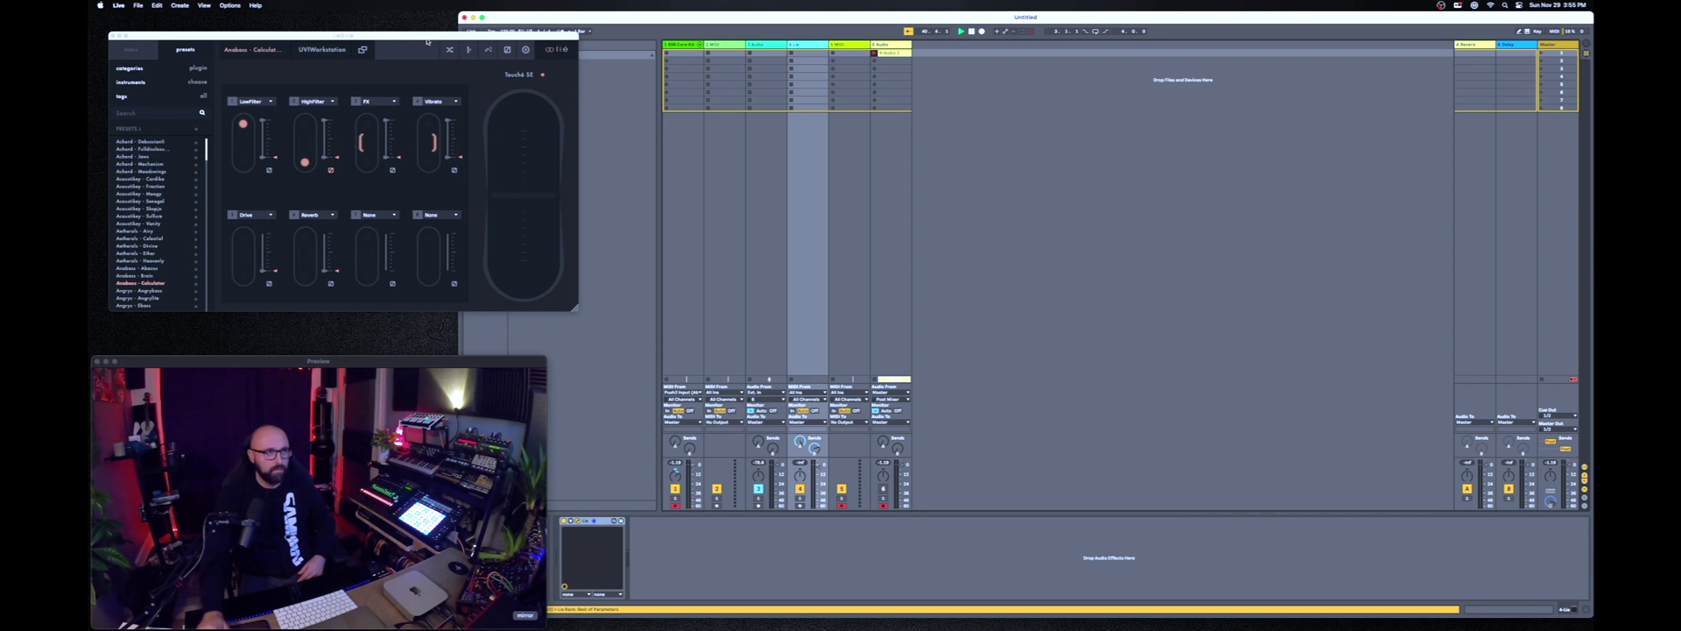
left_click_drag(407, 36, 452, 40)
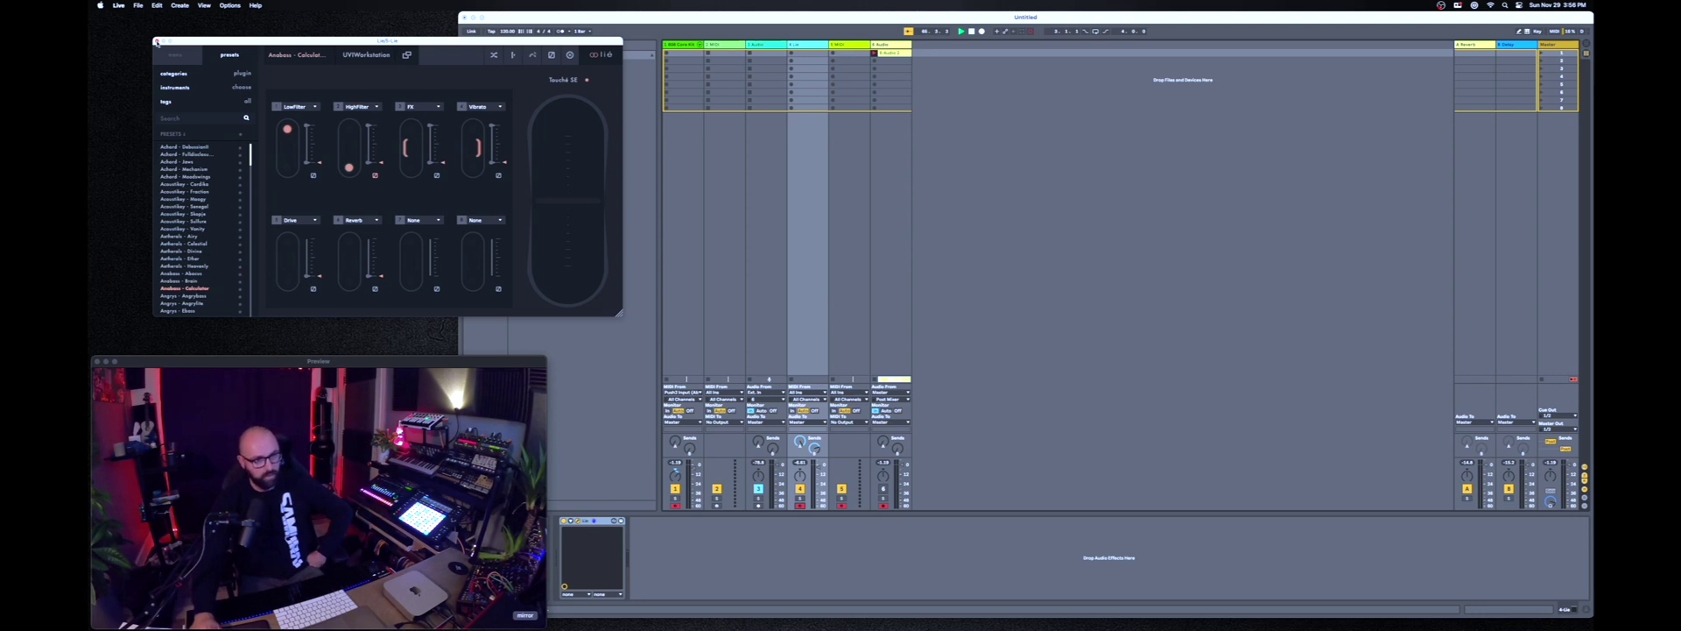
Close UVI Workstation and load Pigments onto the empty fifth MIDI track via a 'pigments' search.
left_click(156, 41)
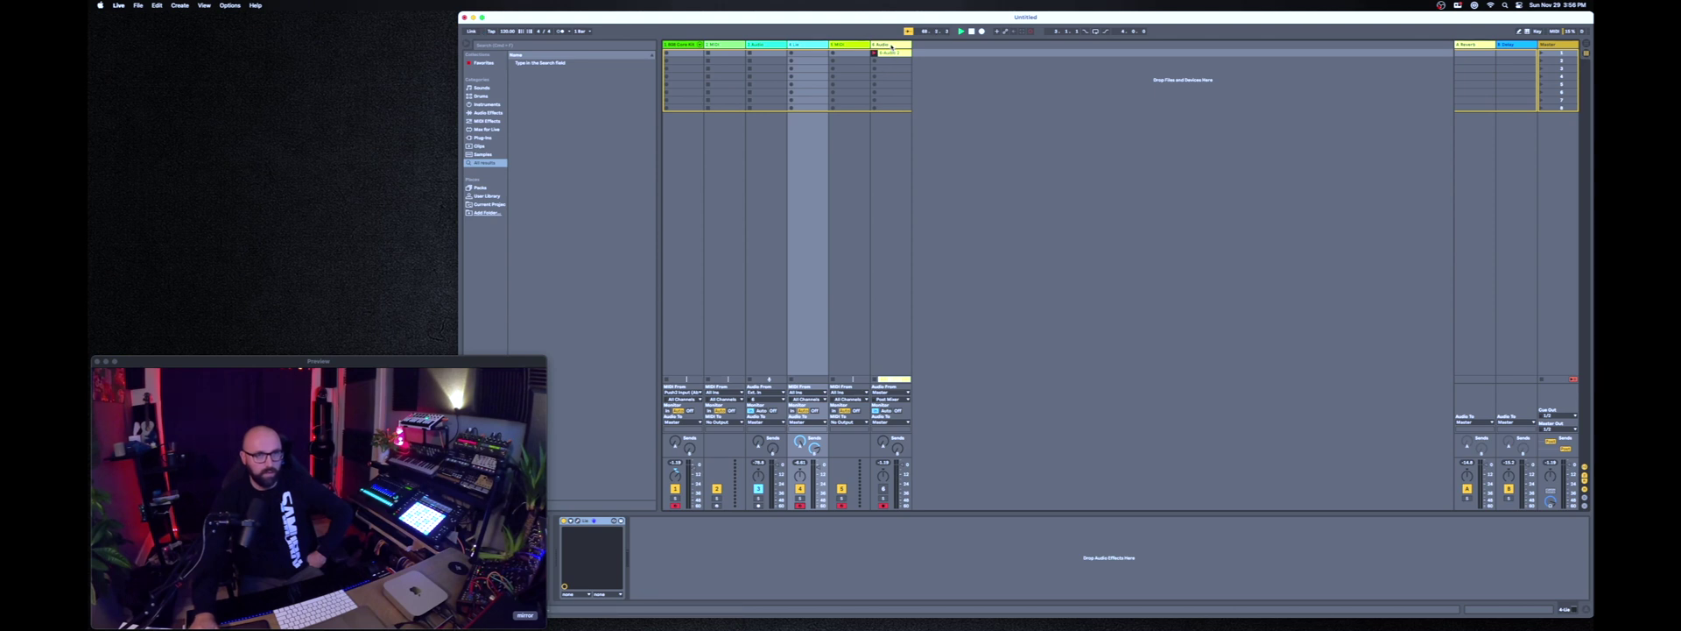
left_click(850, 66)
type("pigments")
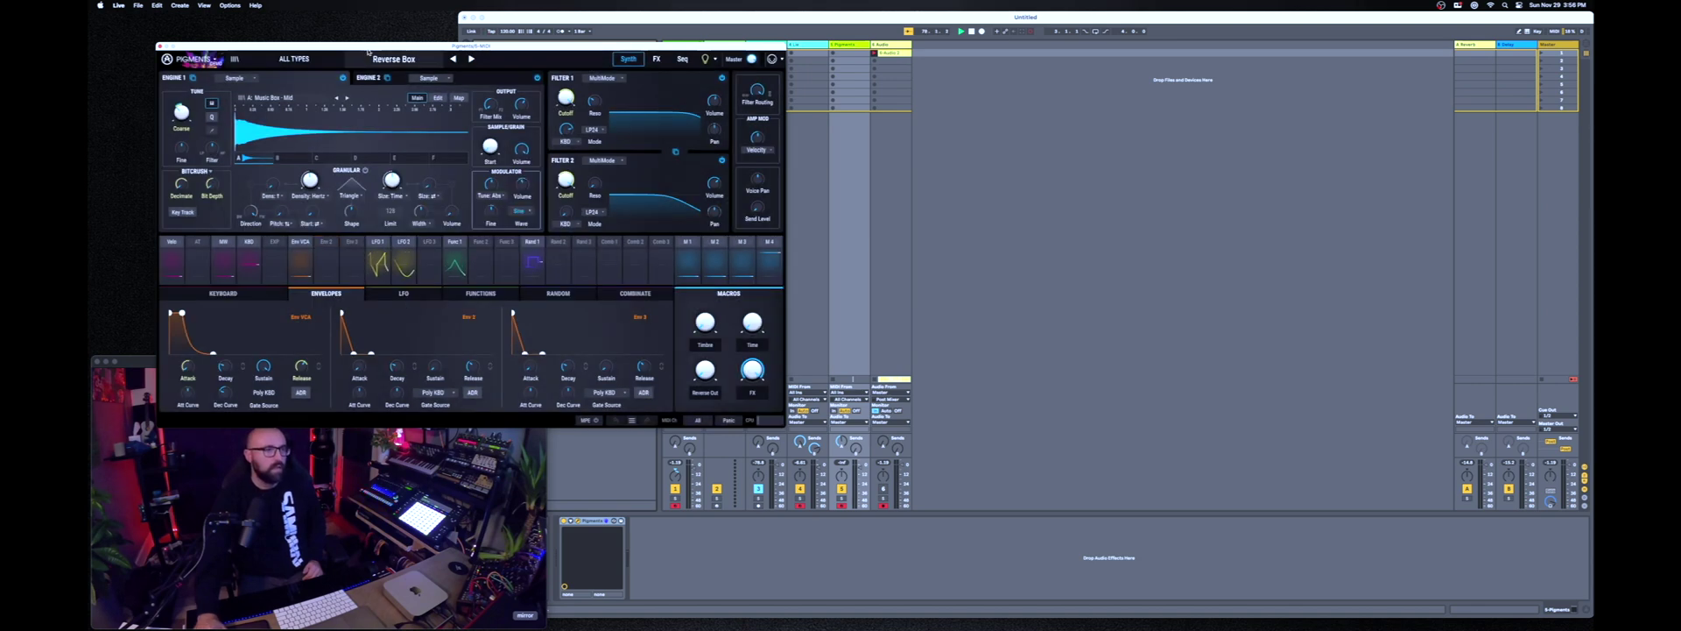
left_click_drag(375, 45, 1050, 93)
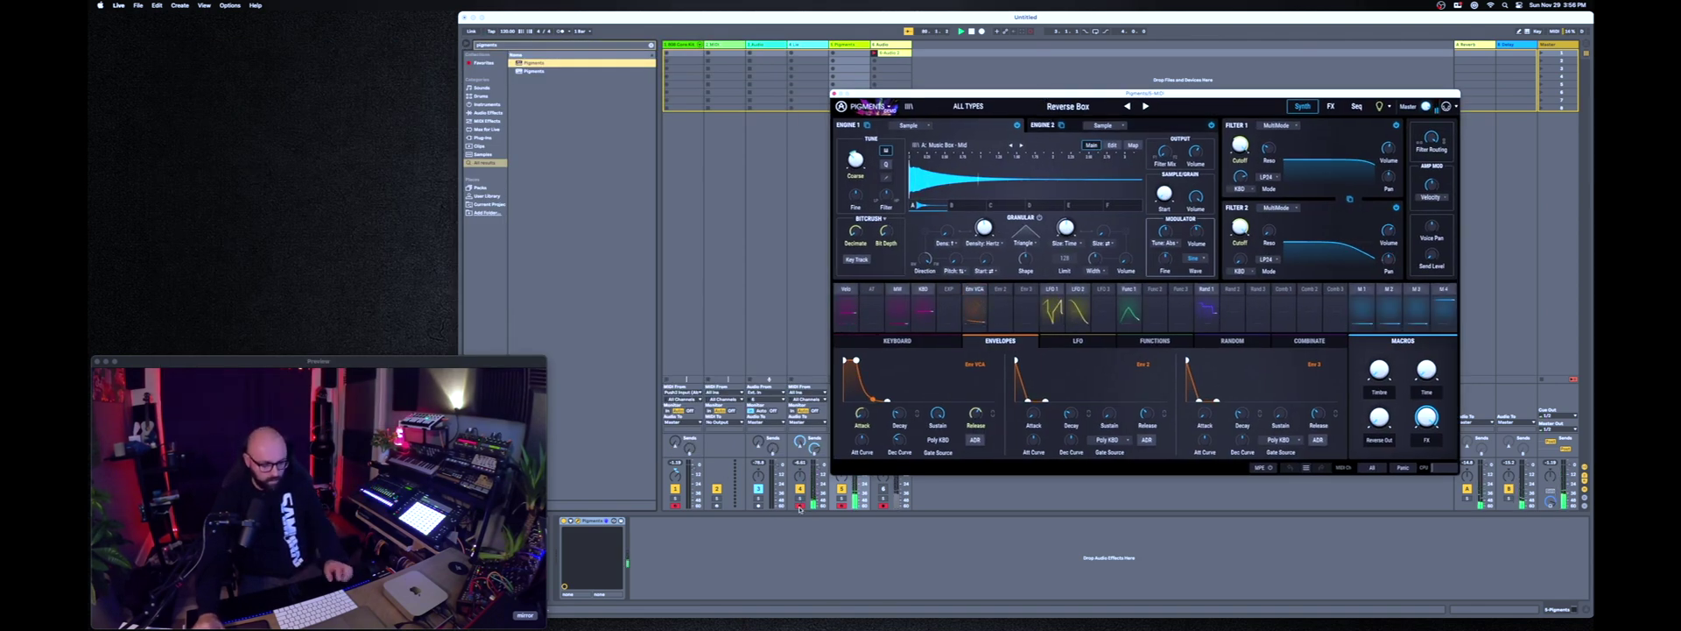
Step through Pigments presets Exodar, Acoustic Drops and Strike to Electric Guitar Solo.
left_click(1144, 107)
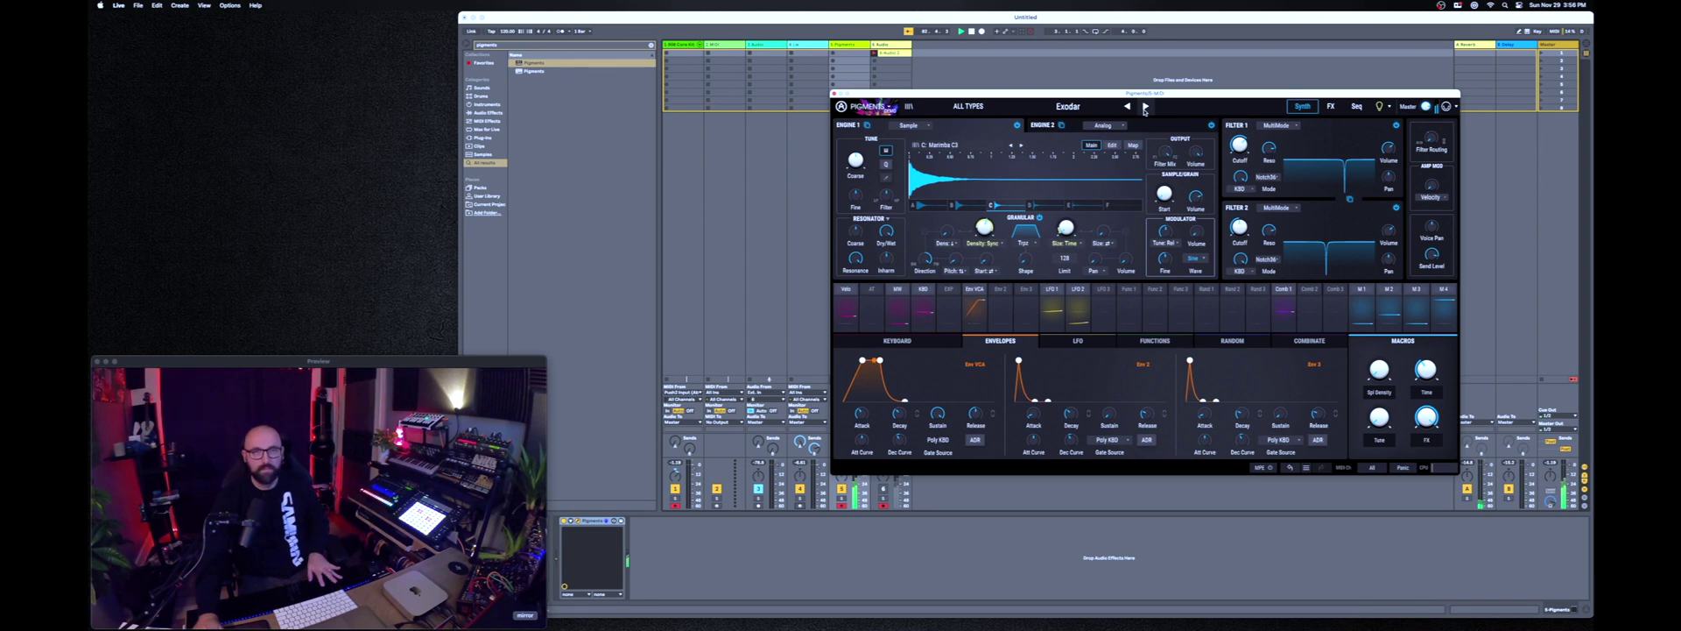
left_click(1145, 106)
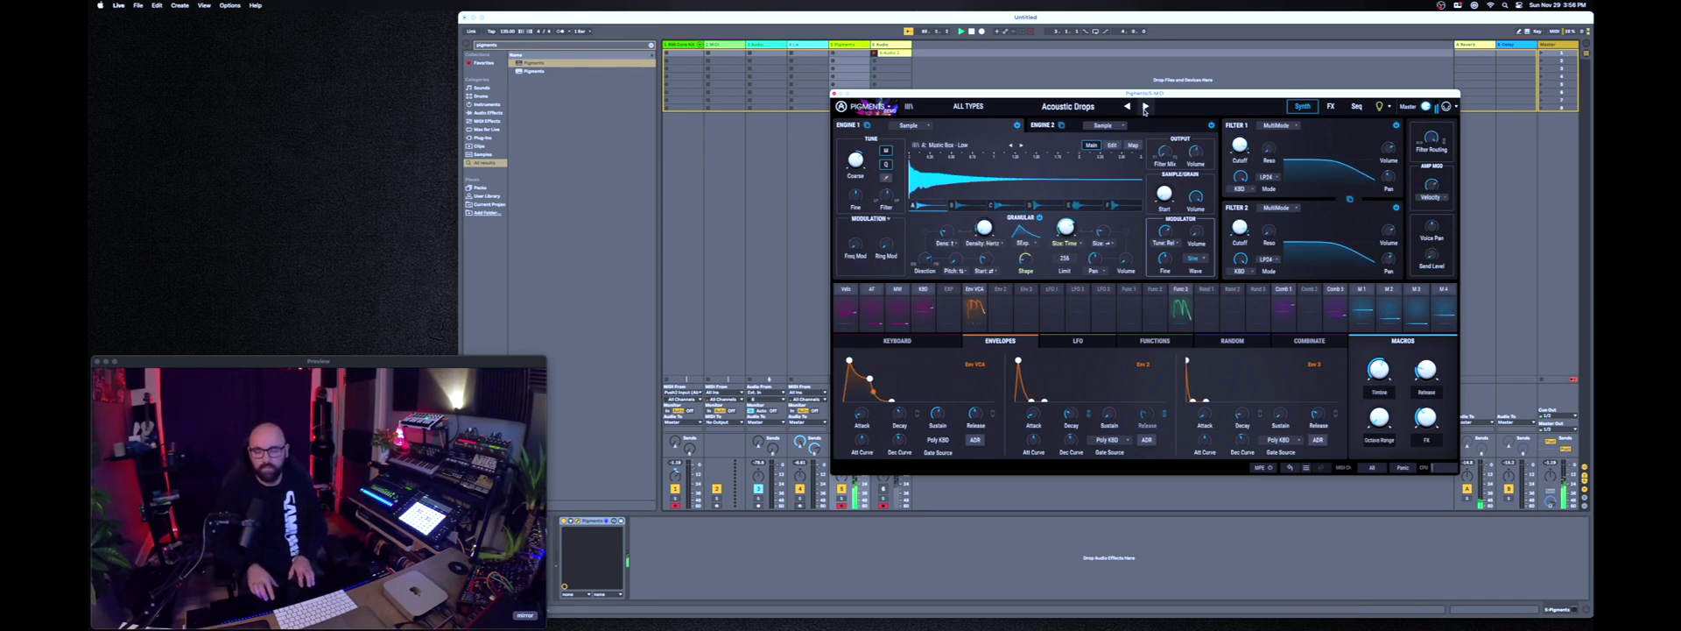
left_click(1145, 106)
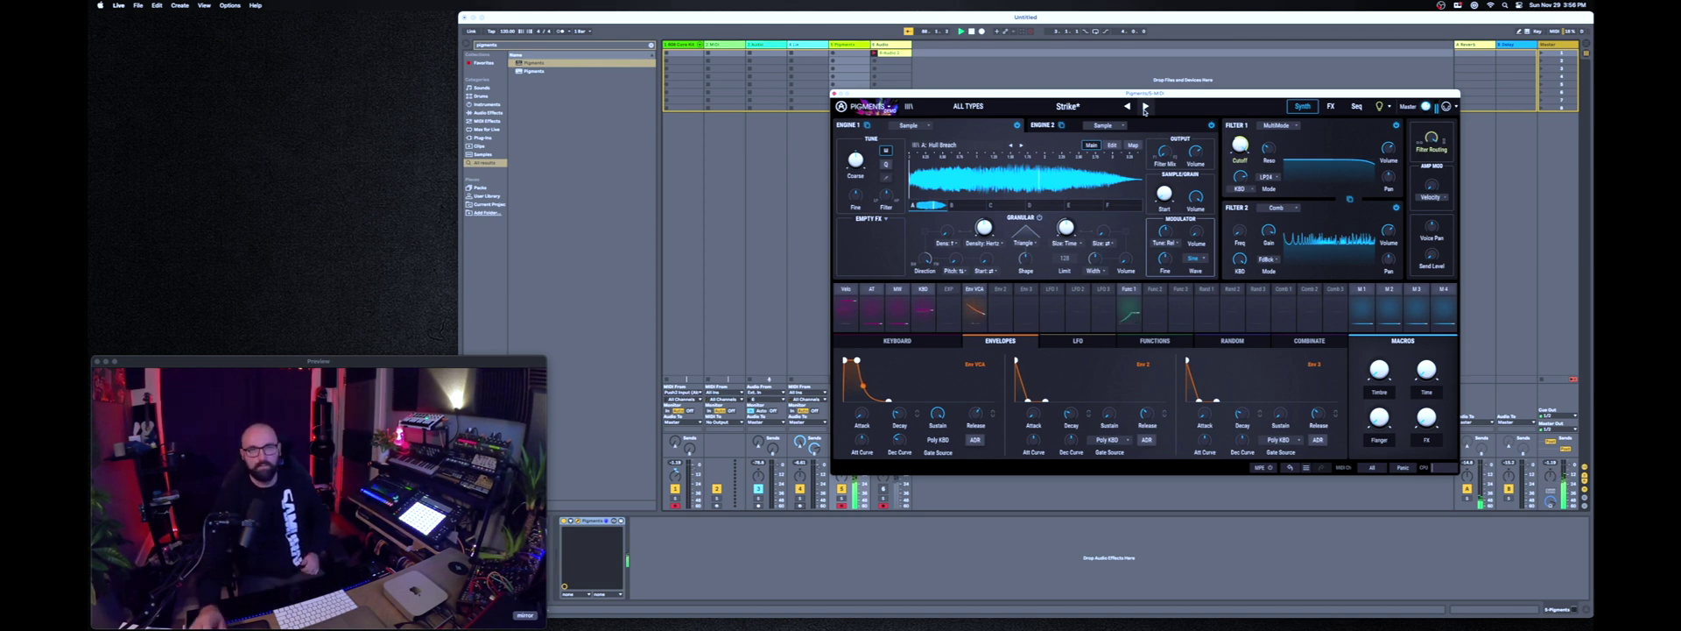
left_click(1145, 107)
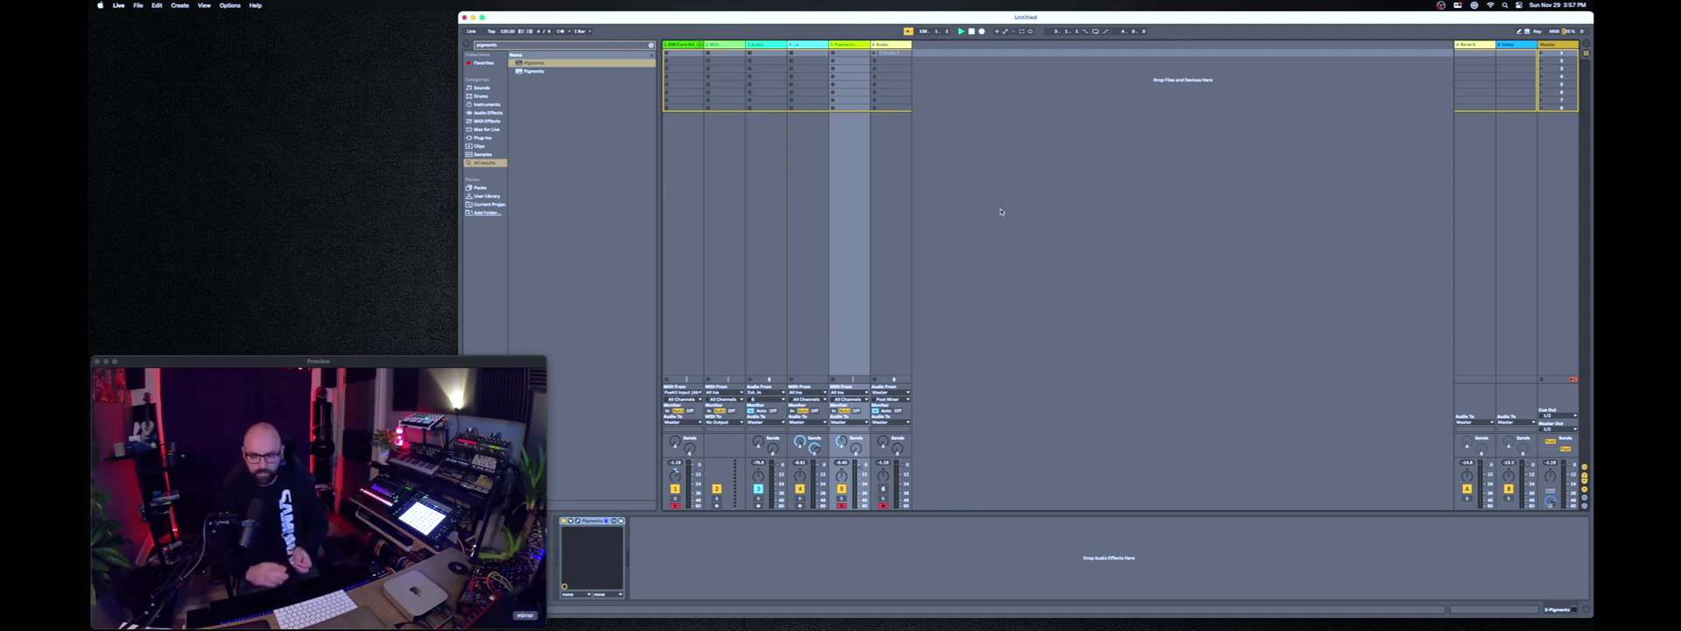
left_click(101, 7)
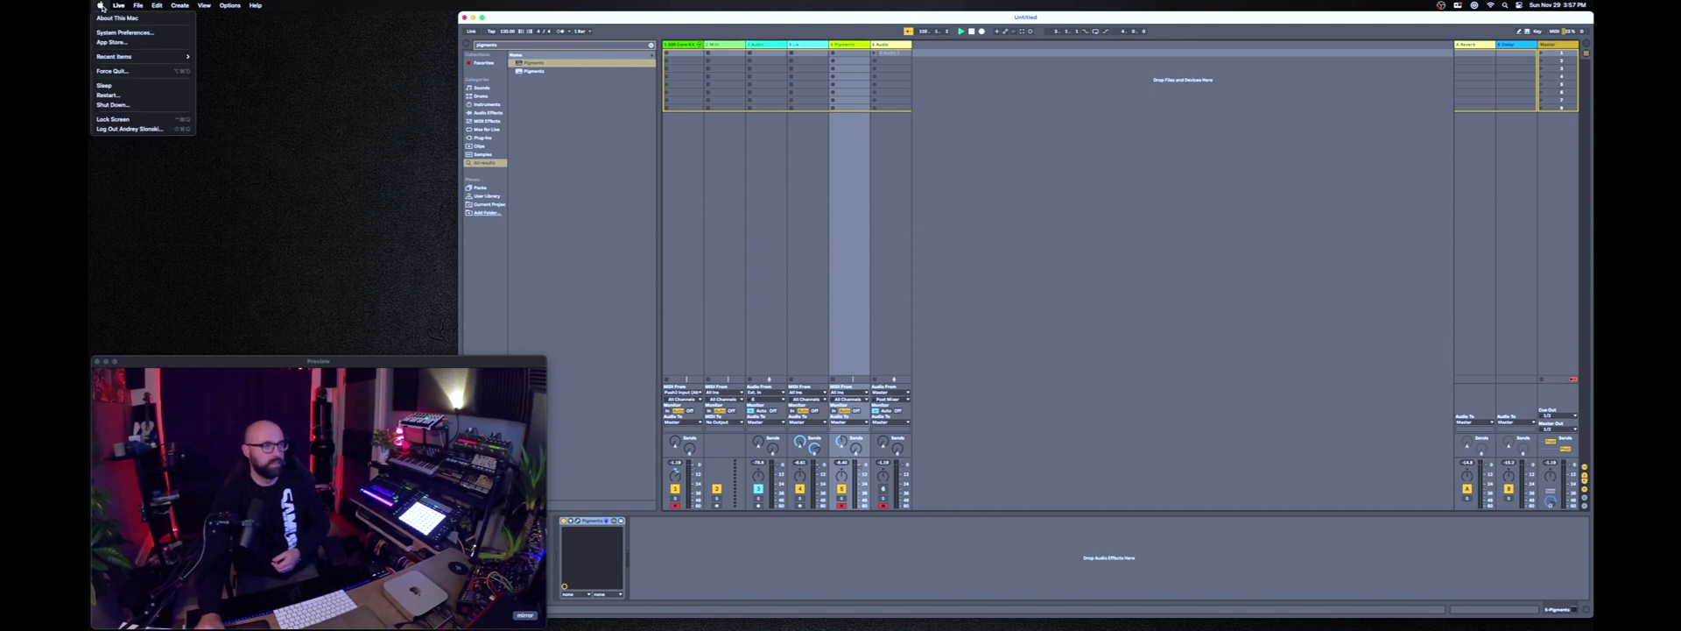
left_click(117, 18)
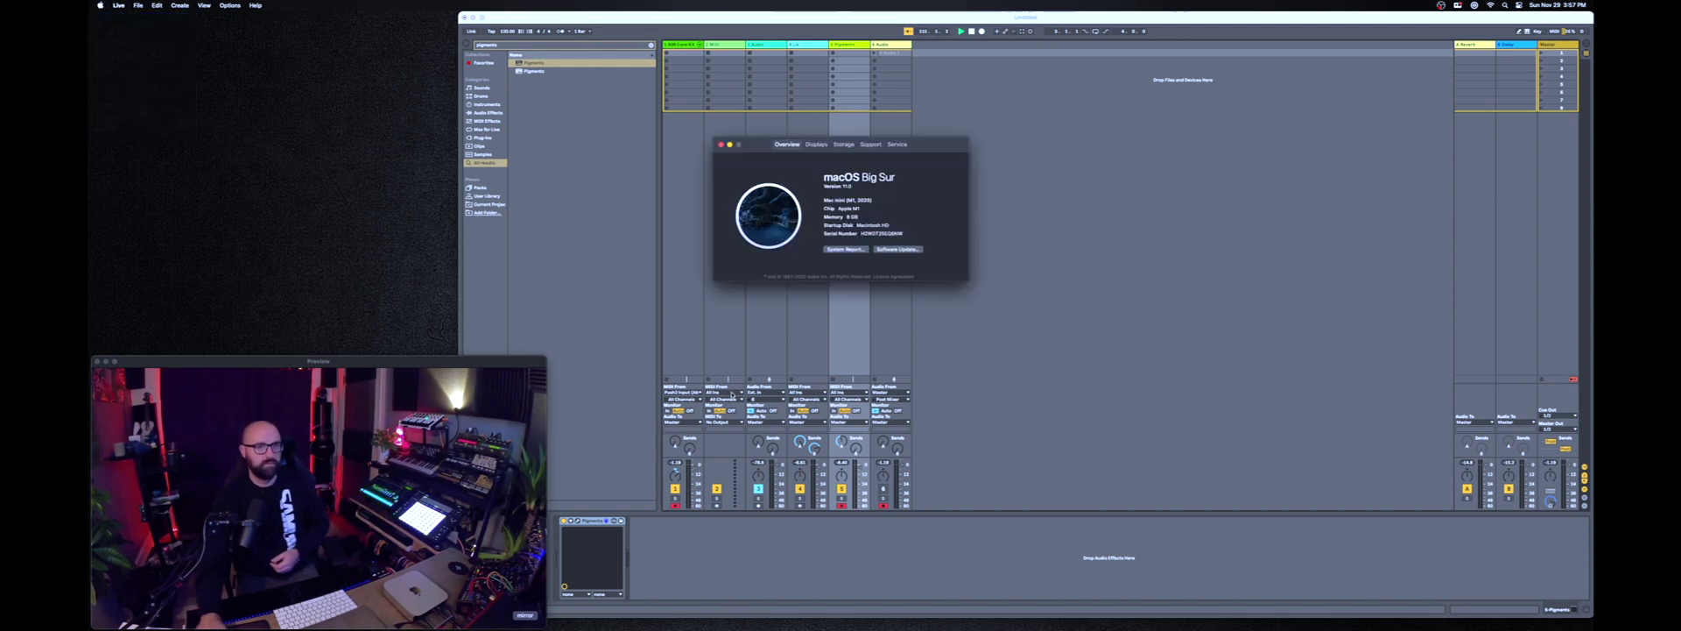
double_click(847, 185)
left_click(721, 144)
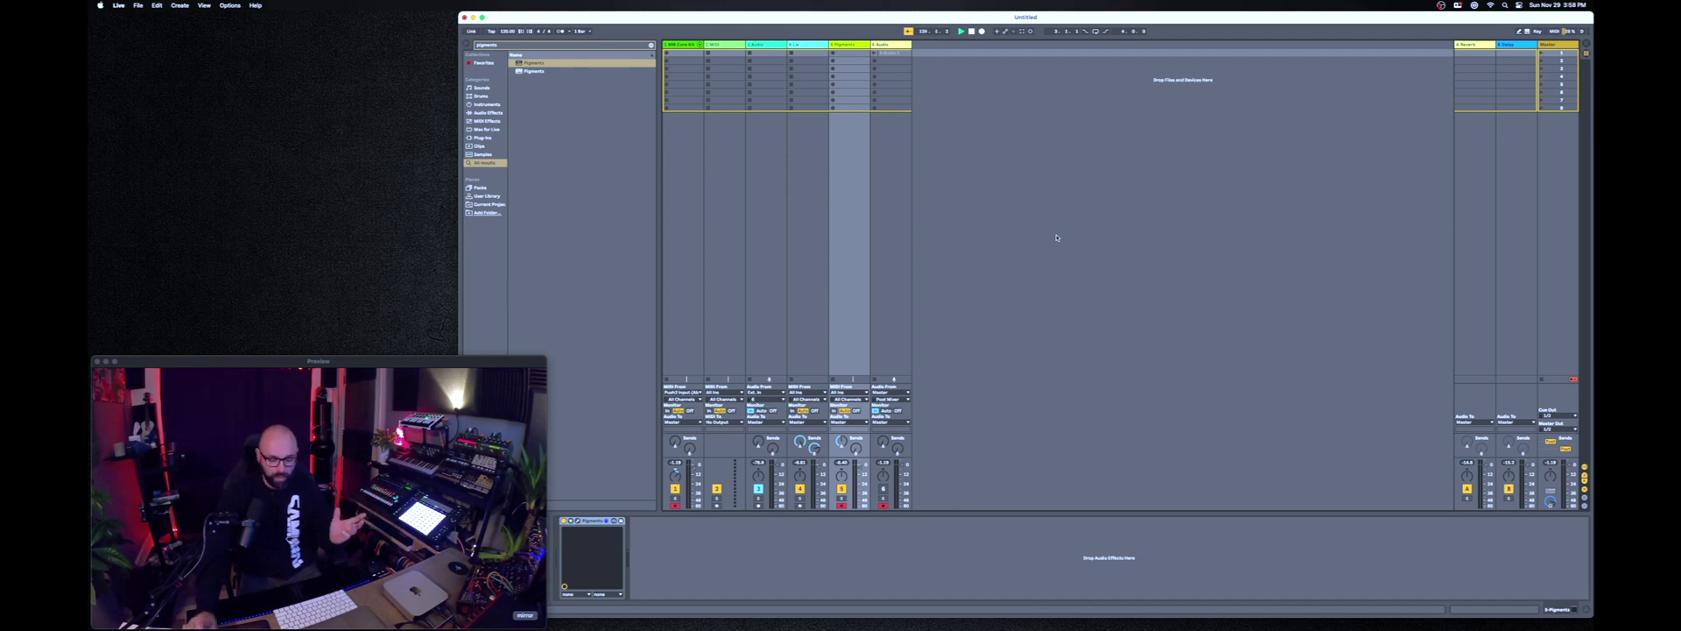
Open Preferences at the Link/MIDI tab and scroll through the listed MIDI input and output ports.
key("super+comma")
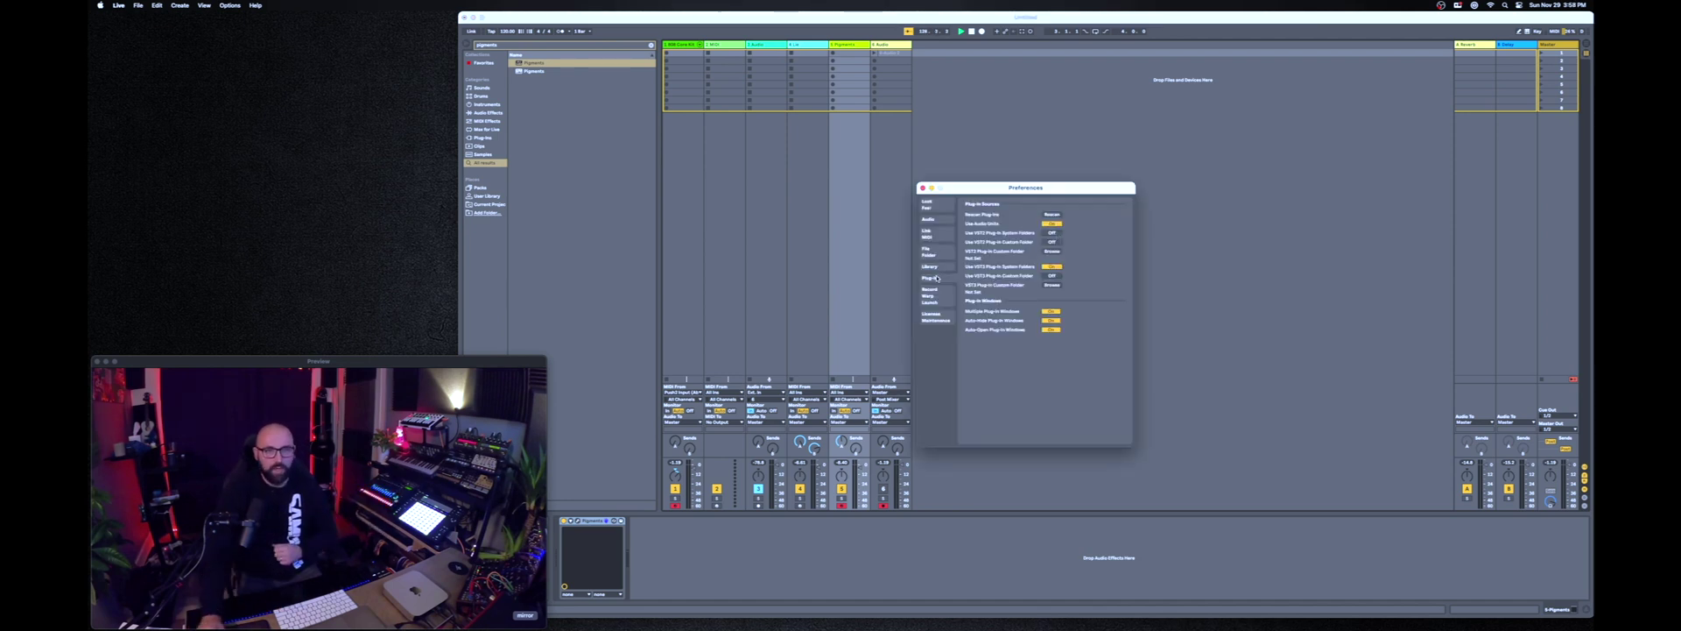
left_click(937, 235)
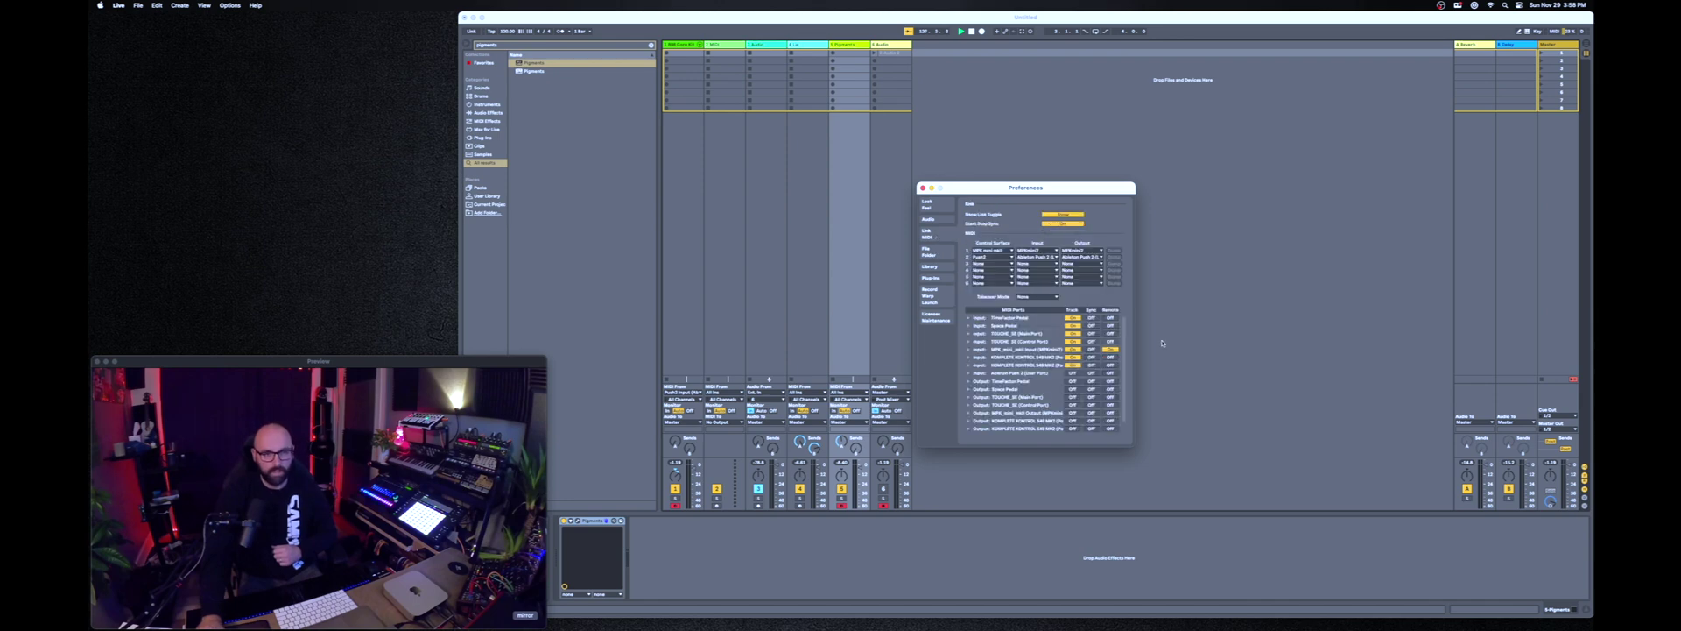
left_click_drag(1004, 187, 1069, 143)
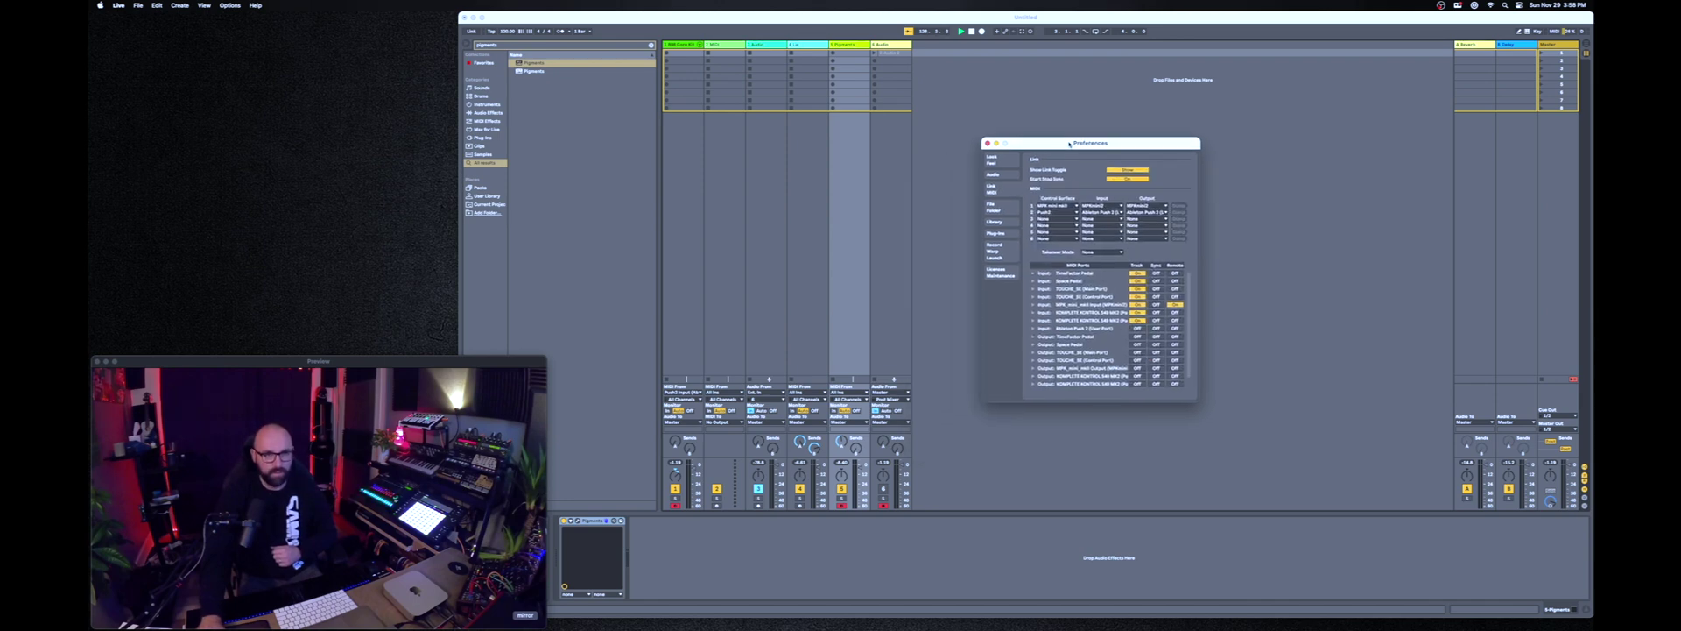
scroll(1077, 357, "down", 1)
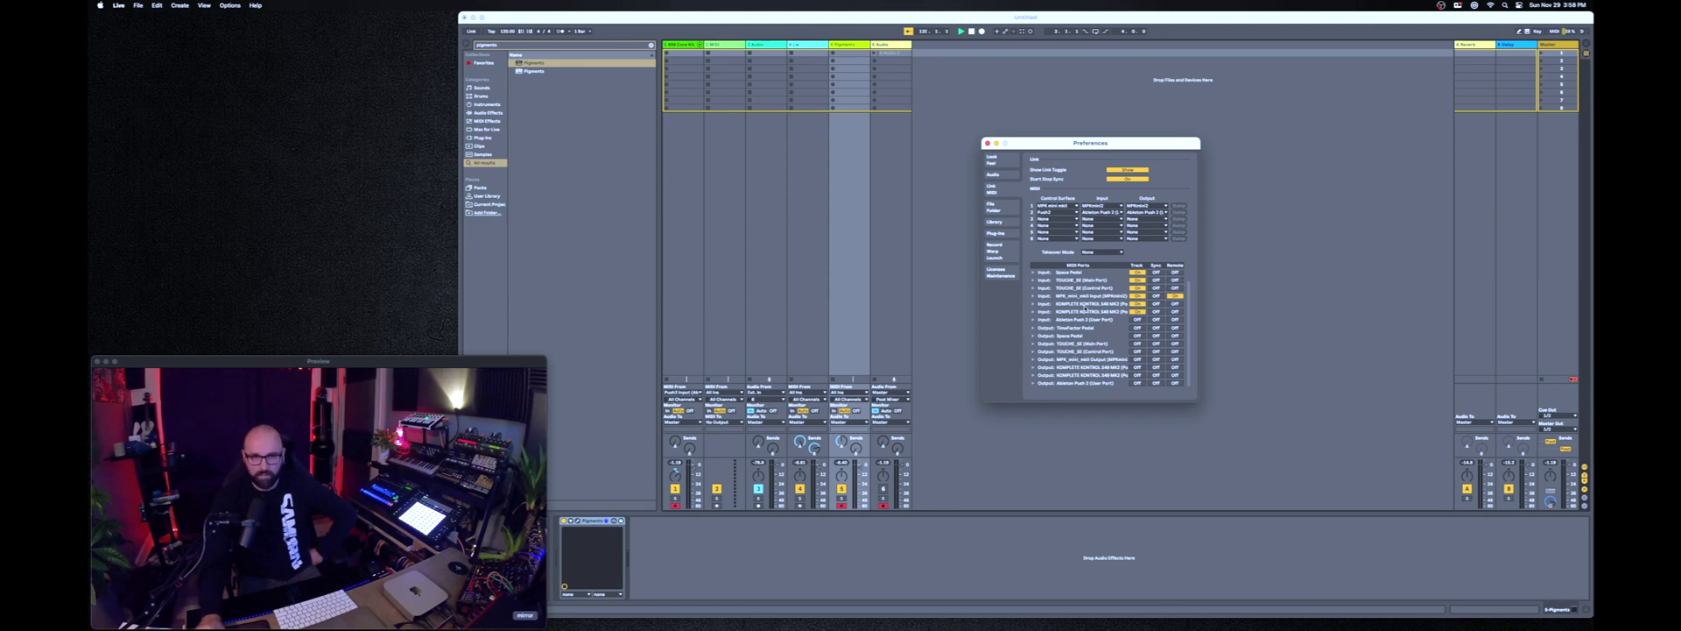
scroll(1086, 303, "up", 1)
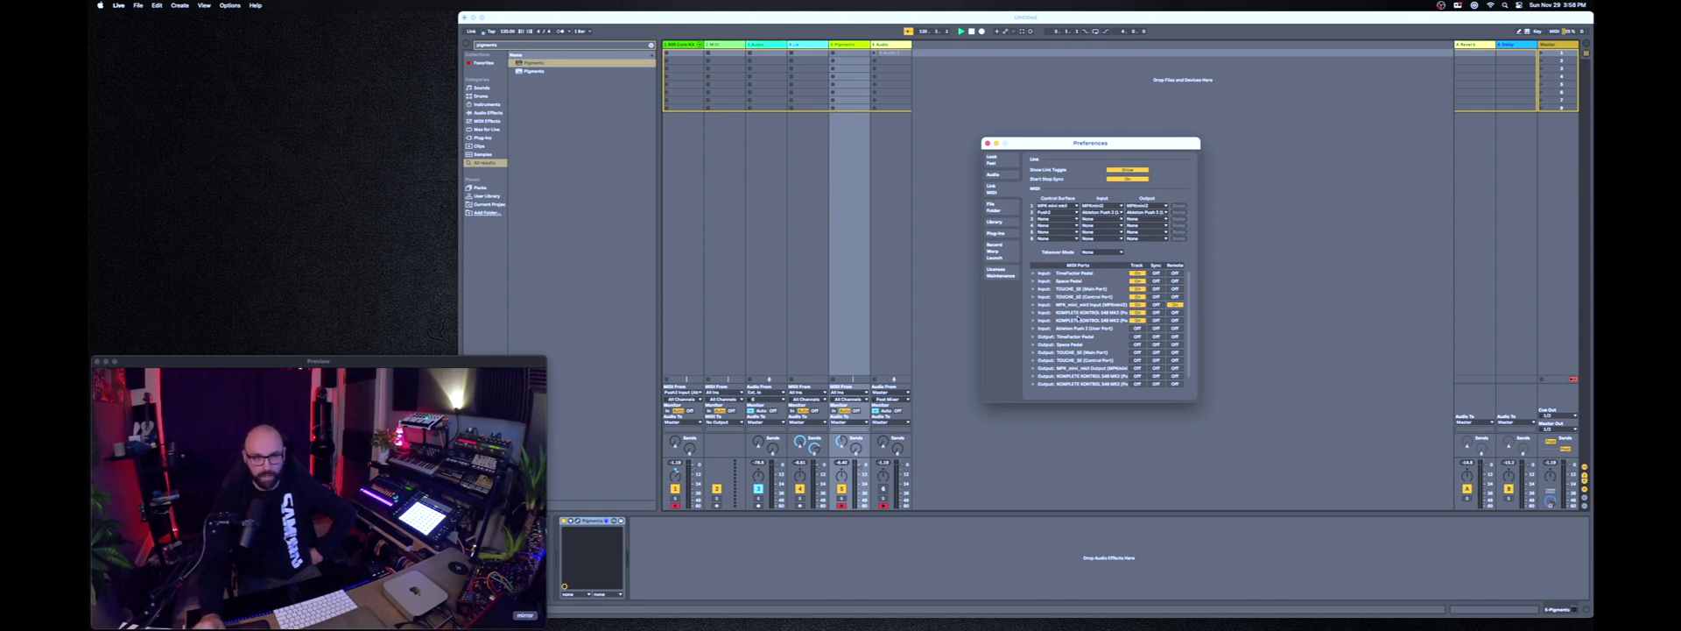
scroll(1077, 319, "down", 1)
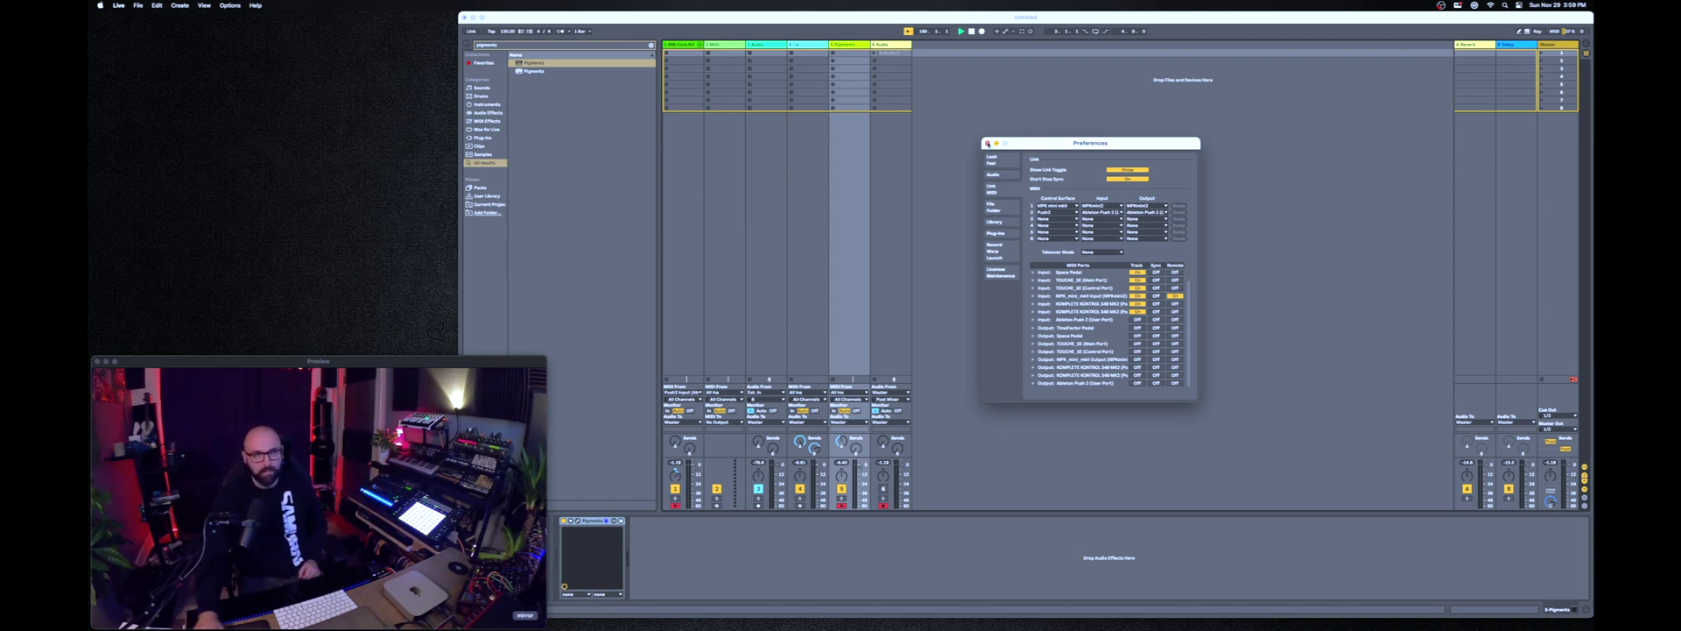
Close Preferences, restore the Native Instruments article in Safari, and highlight its 'not supported' sentence.
left_click(988, 143)
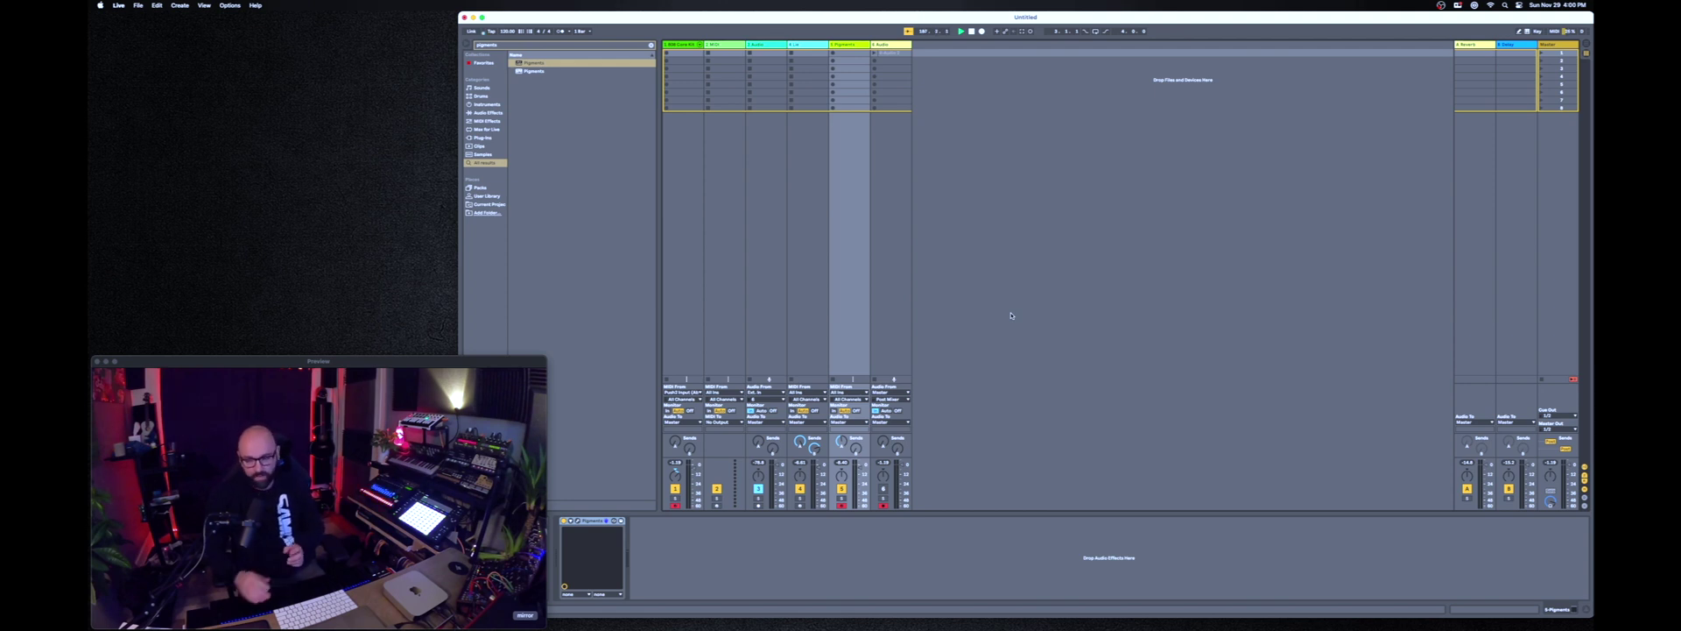
left_click(942, 610)
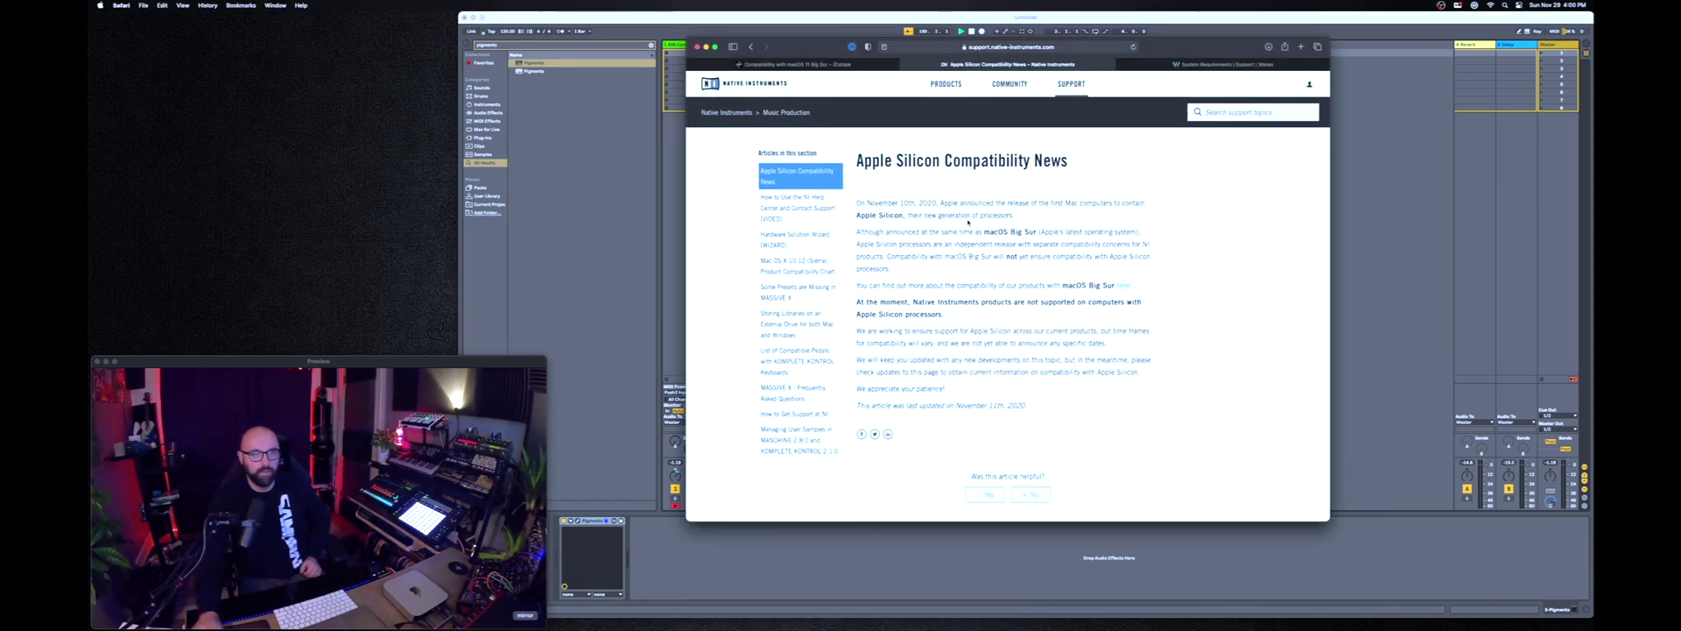
scroll(1007, 232, "down", 2)
scroll(946, 249, "up", 2)
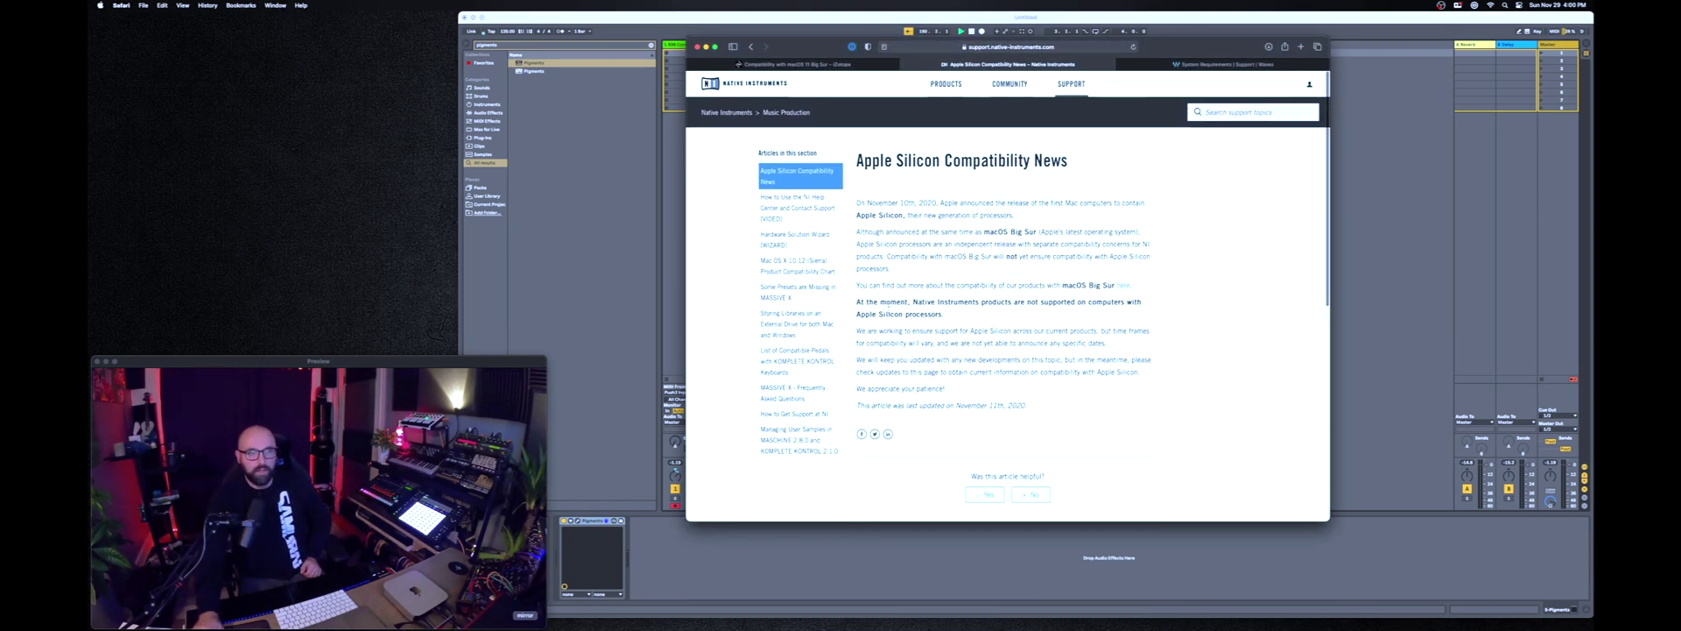
left_click_drag(858, 300, 1120, 321)
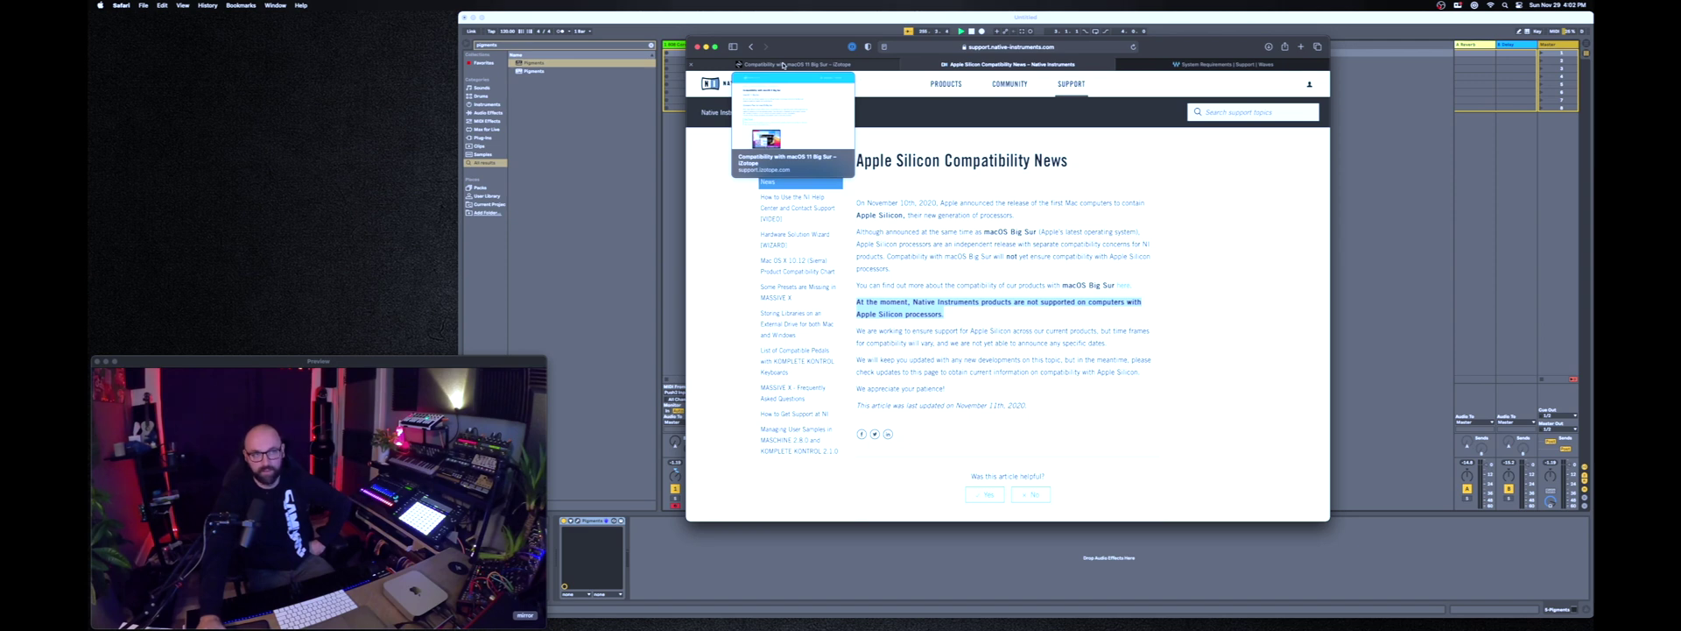
Read the ARM Silicon note in iZotope's Big Sur article, then go to the Waves System Requirements page.
left_click(783, 64)
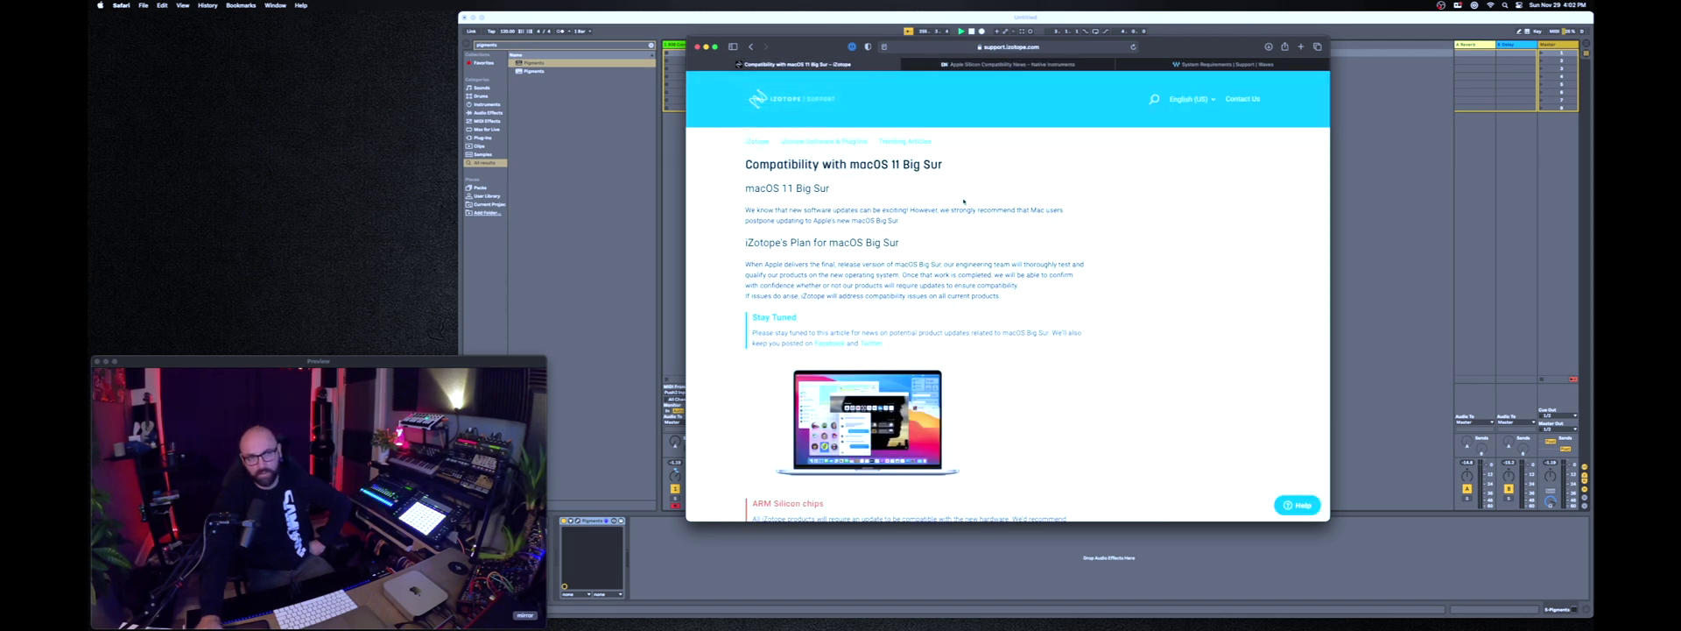
scroll(1153, 274, "down", 5)
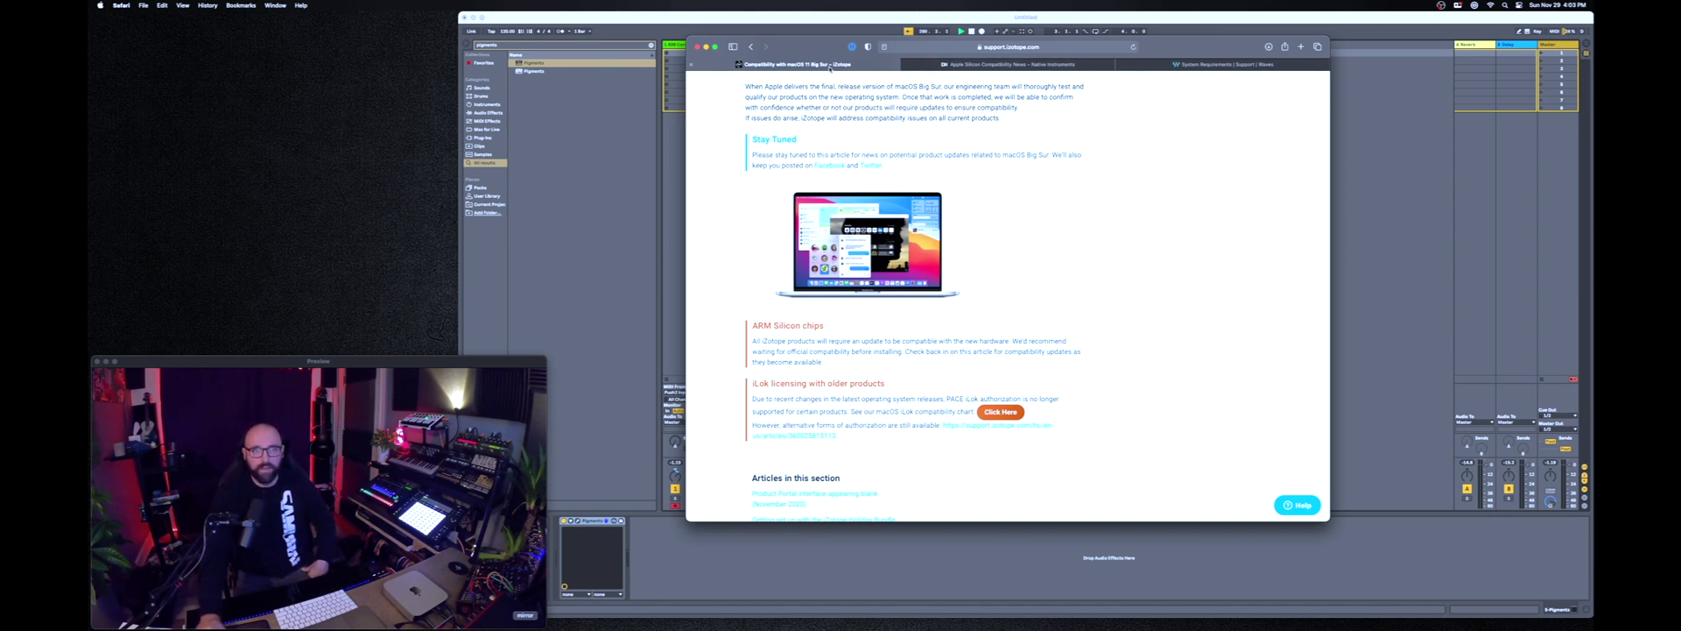
left_click(978, 68)
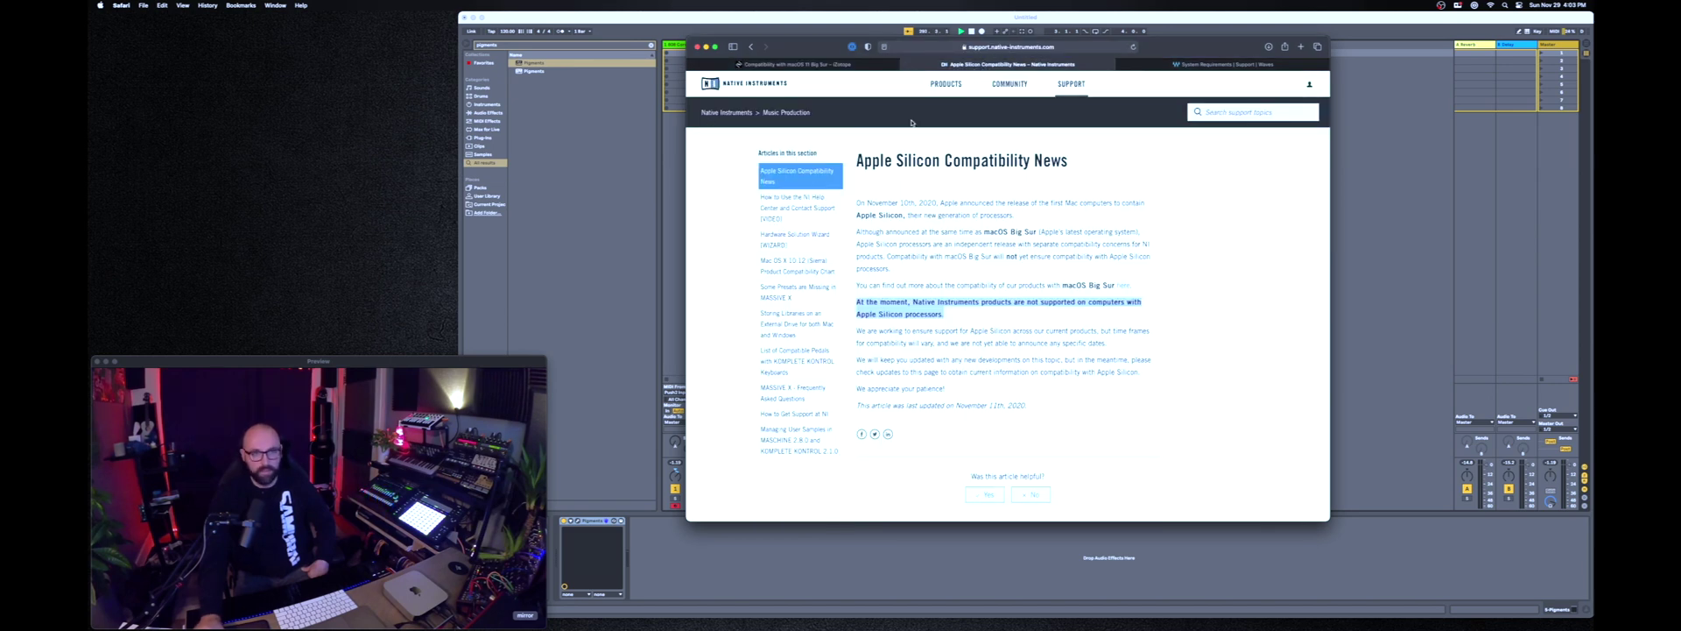
left_click(1192, 65)
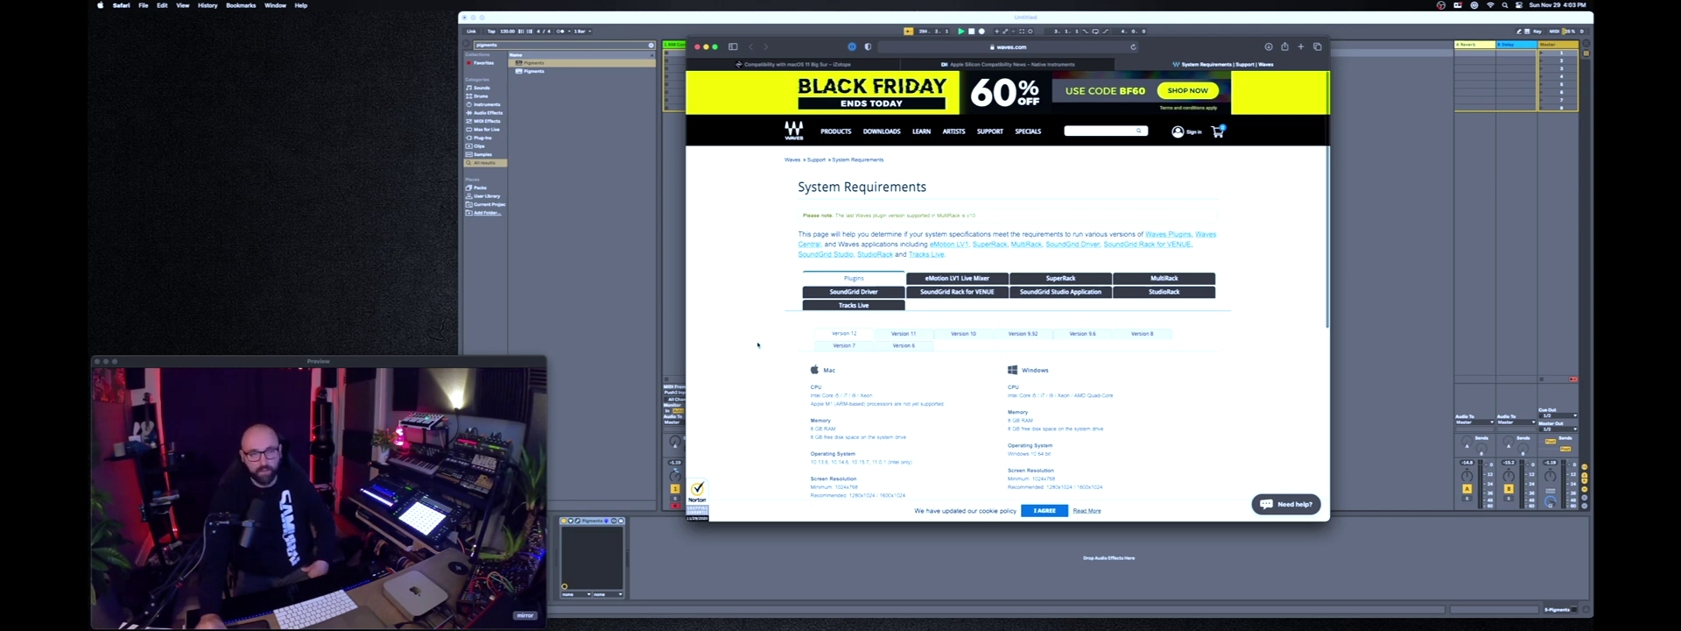
Highlight the Mac CPU line stating Apple M1 processors aren't yet supported.
scroll(758, 344, "down", 2)
scroll(758, 344, "down", 1)
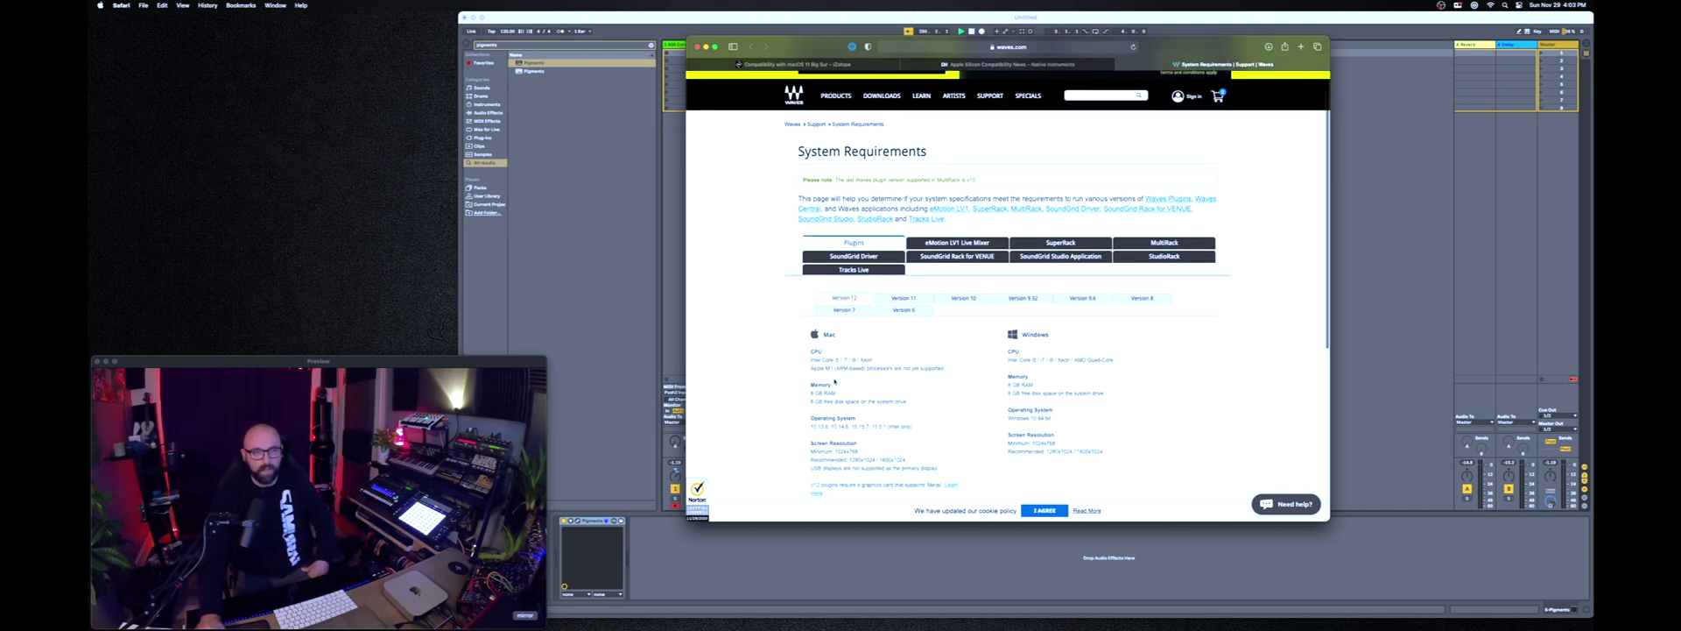
left_click_drag(812, 368, 912, 362)
left_click(881, 377)
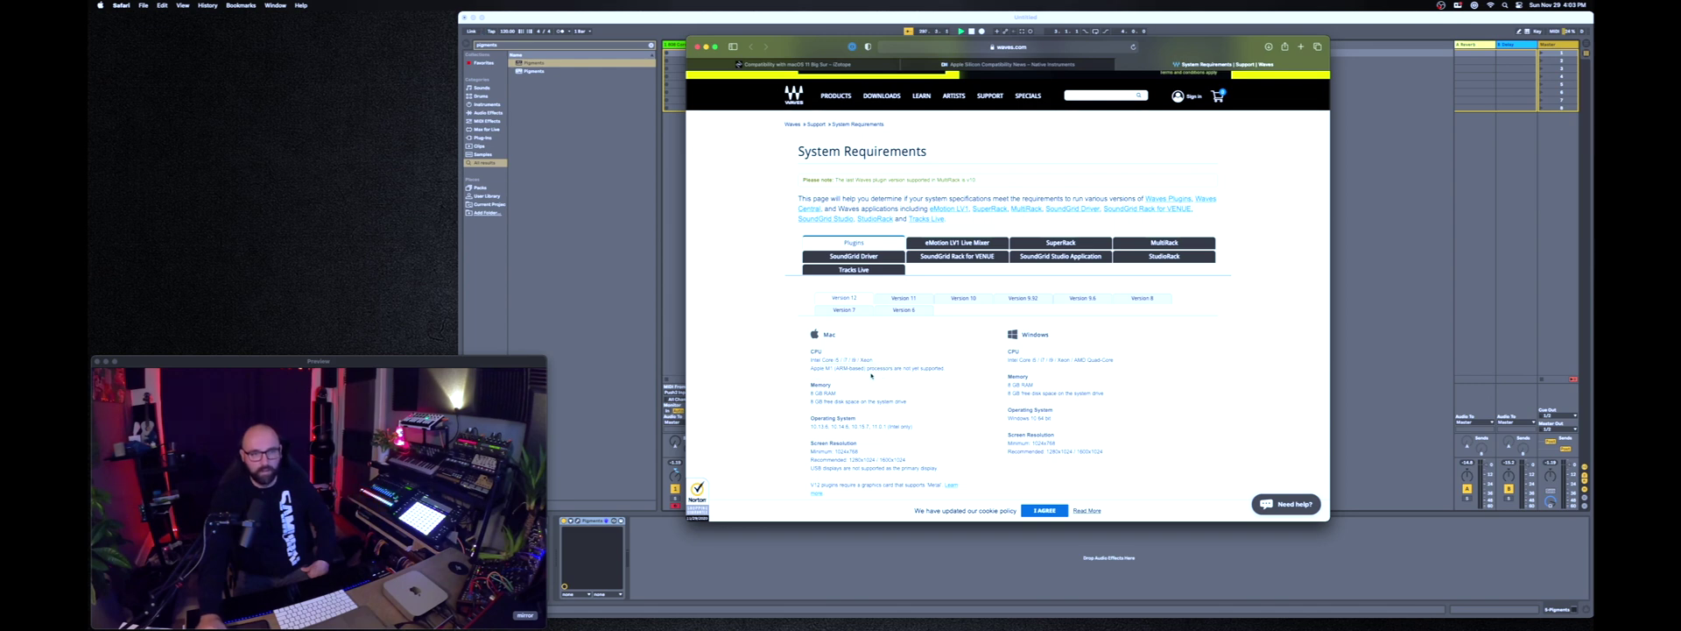
triple_click(922, 368)
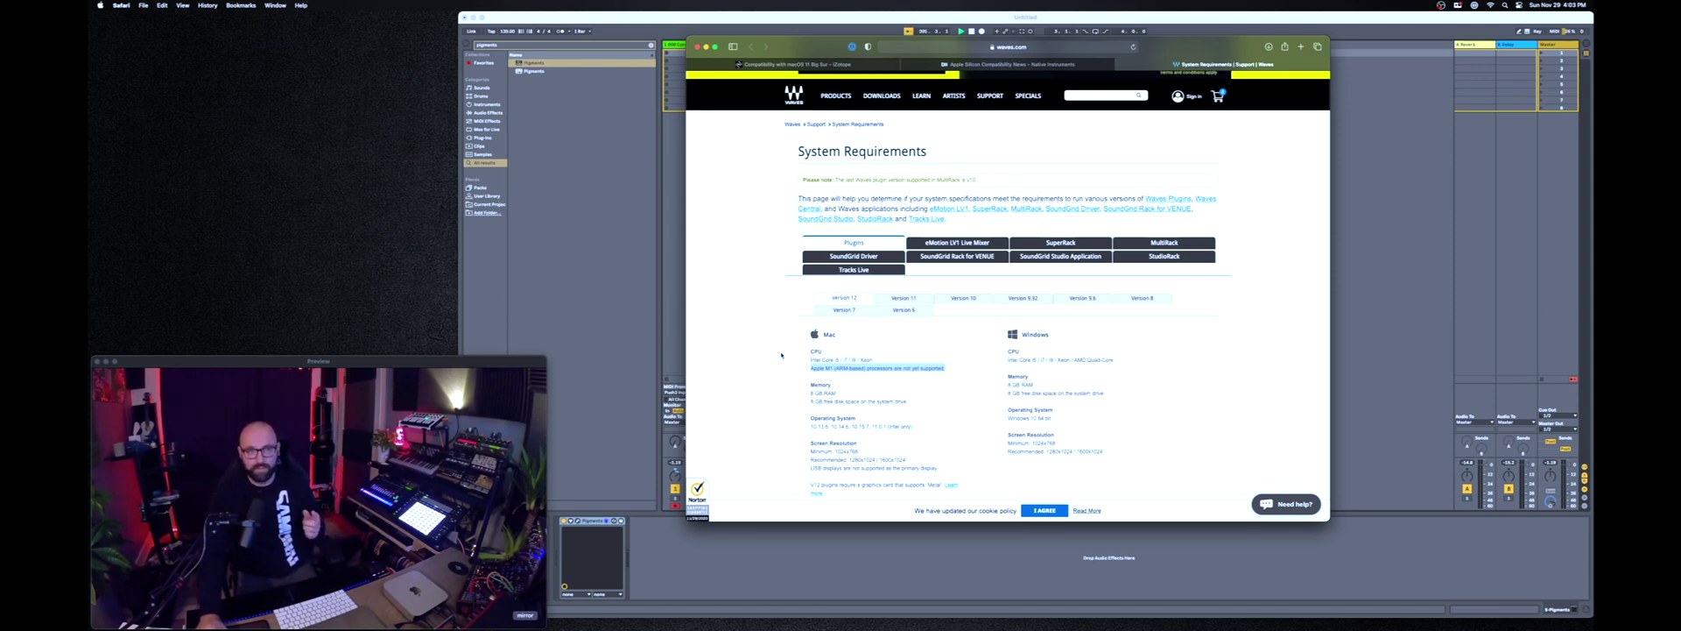
Launch Waves Central through Spotlight by searching 'wave'.
key("super+space")
type("wave")
key("Return")
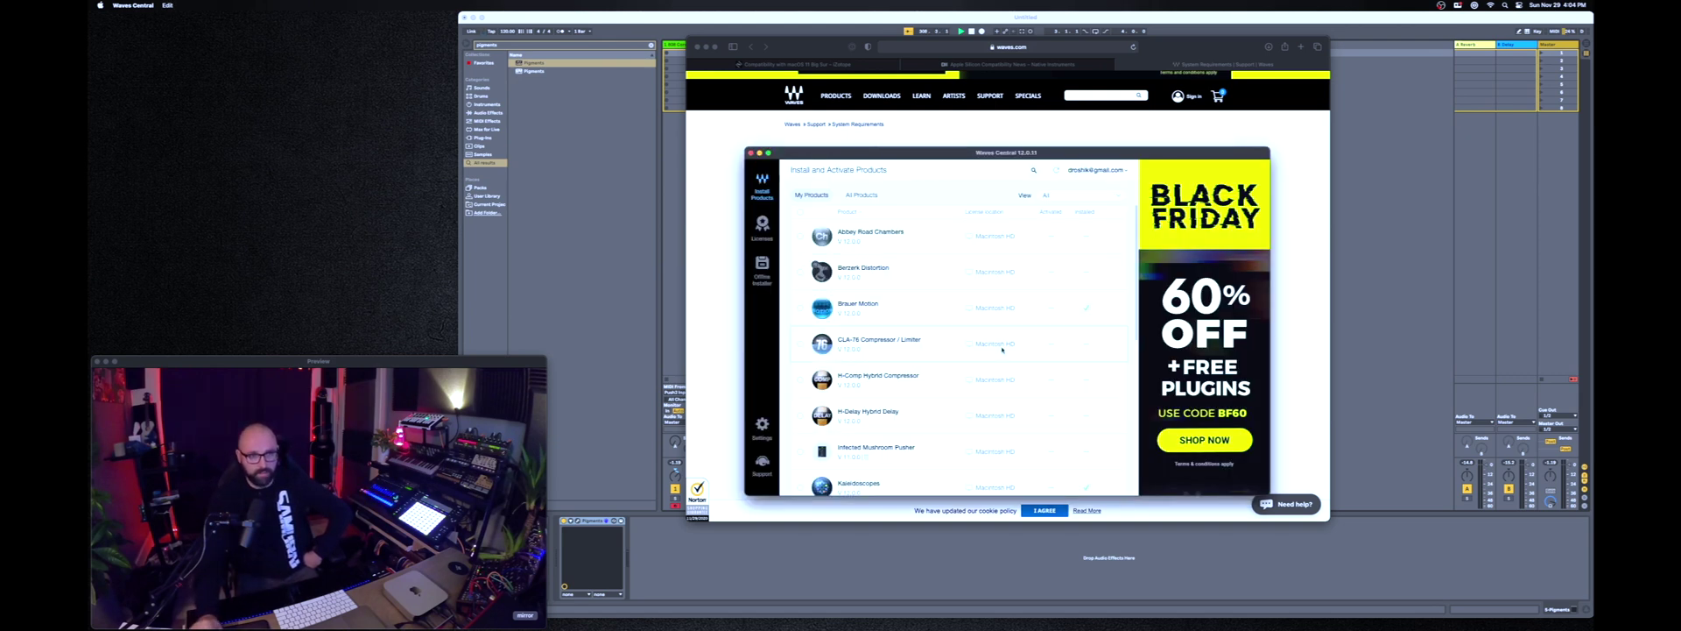
scroll(1043, 384, "down", 5)
scroll(881, 341, "up", 5)
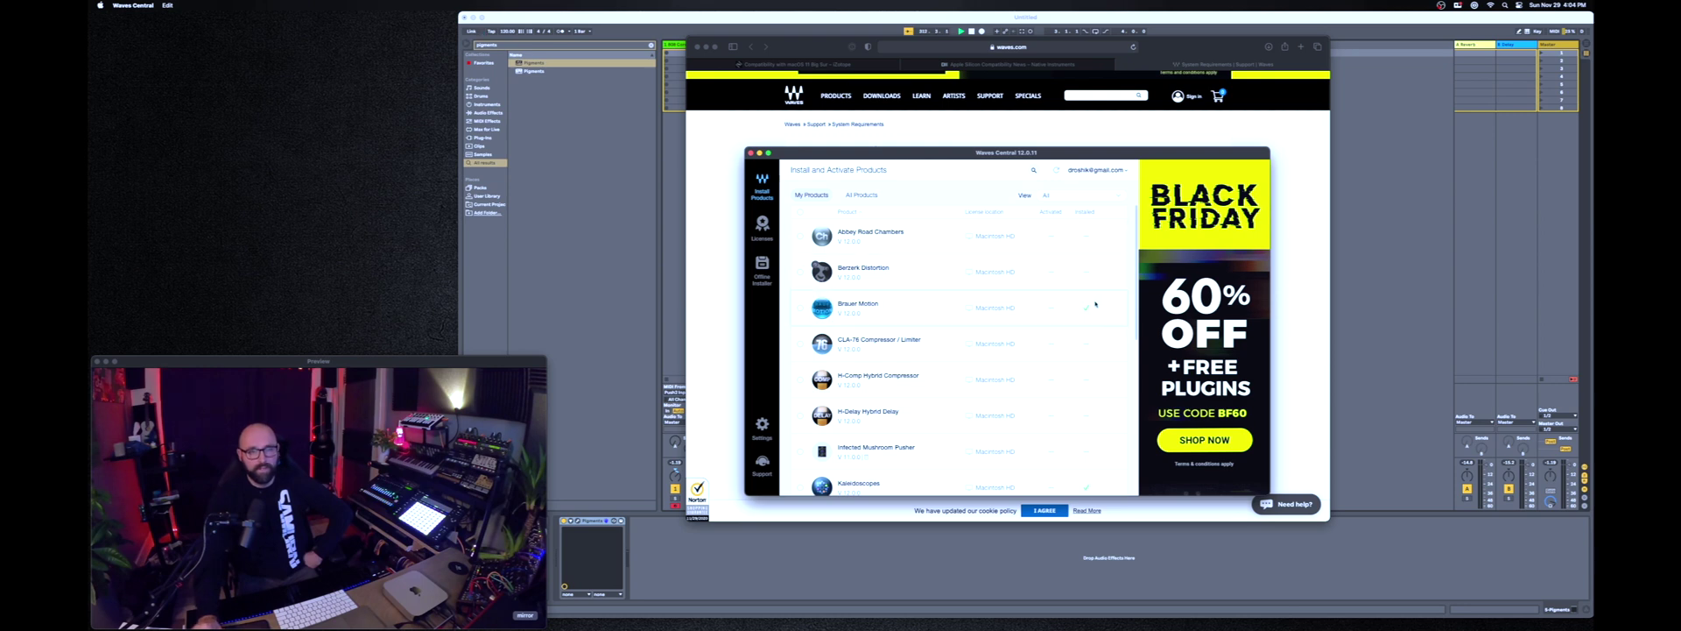
scroll(884, 312, "down", 3)
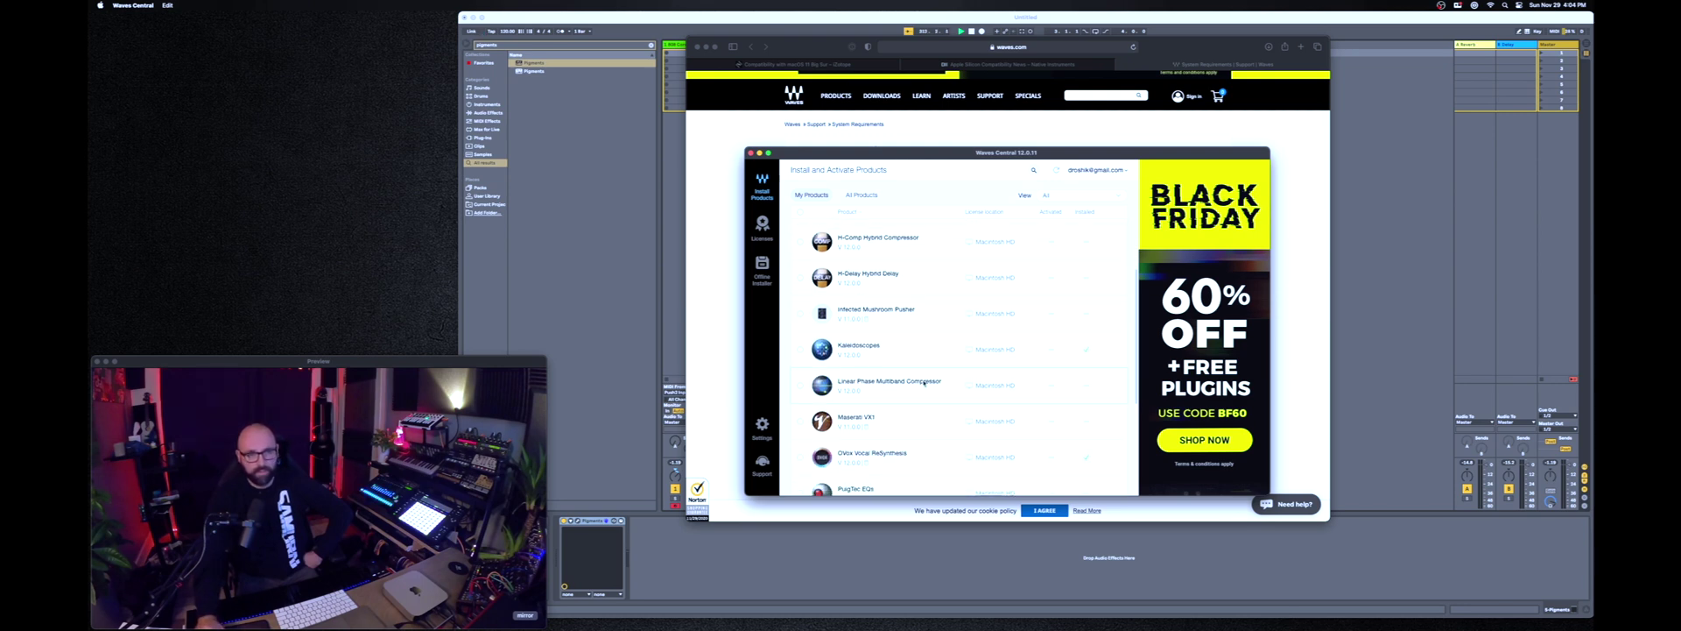
scroll(876, 346, "down", 3)
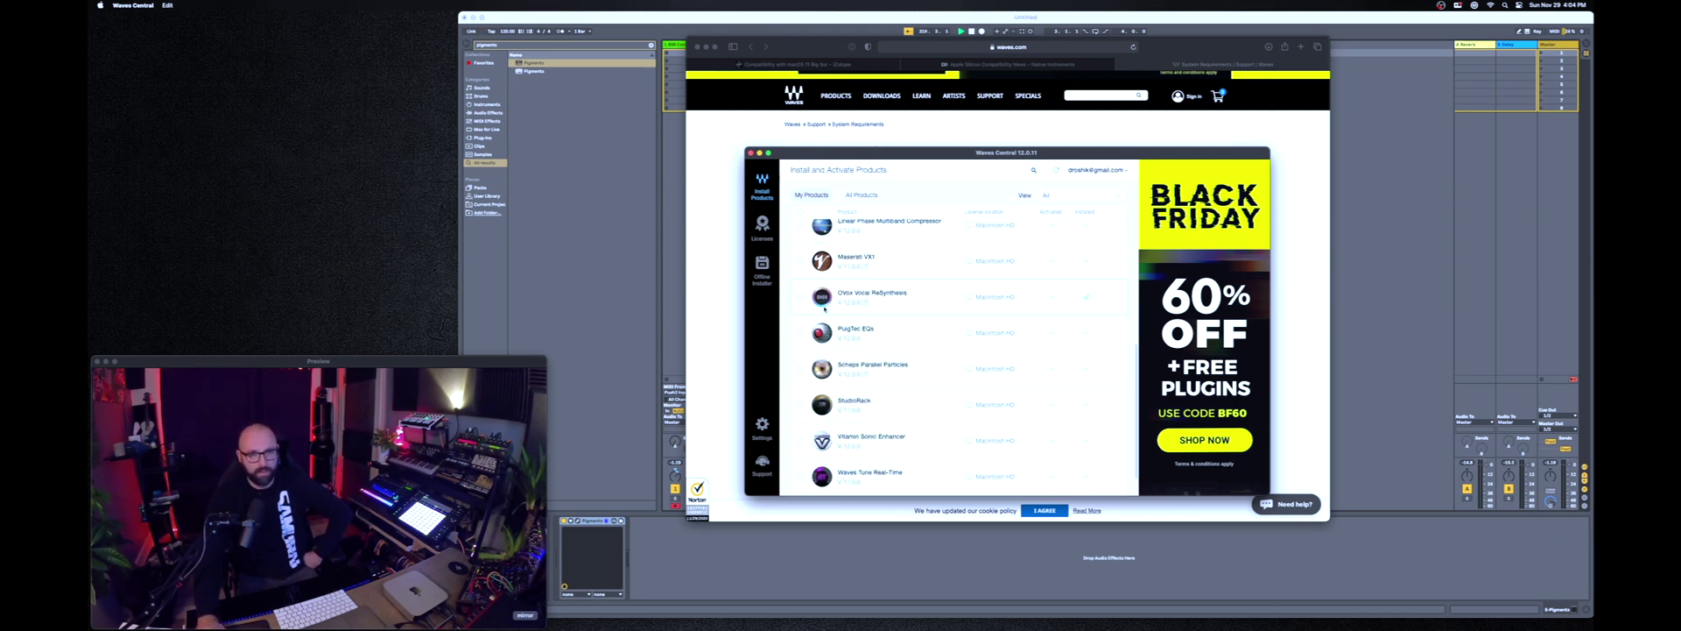
scroll(938, 303, "up", 6)
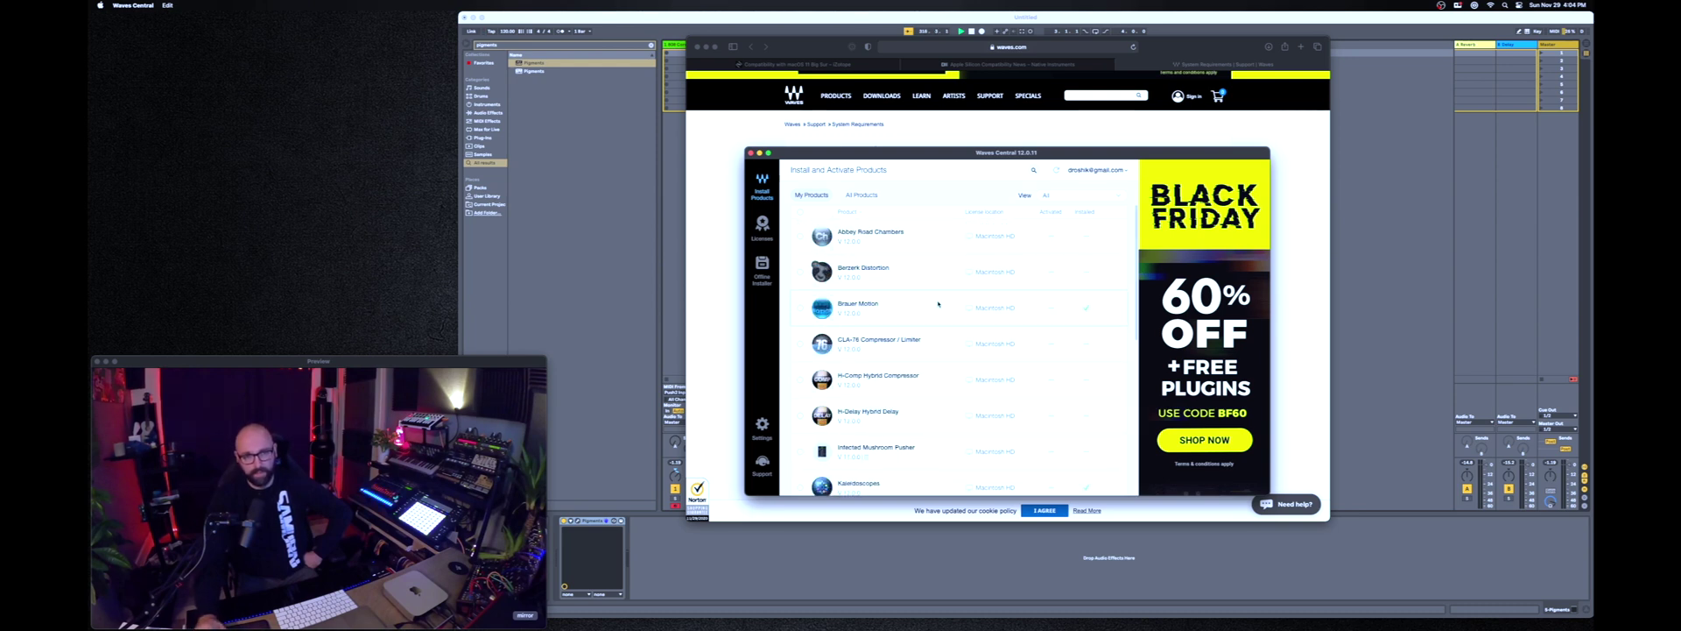